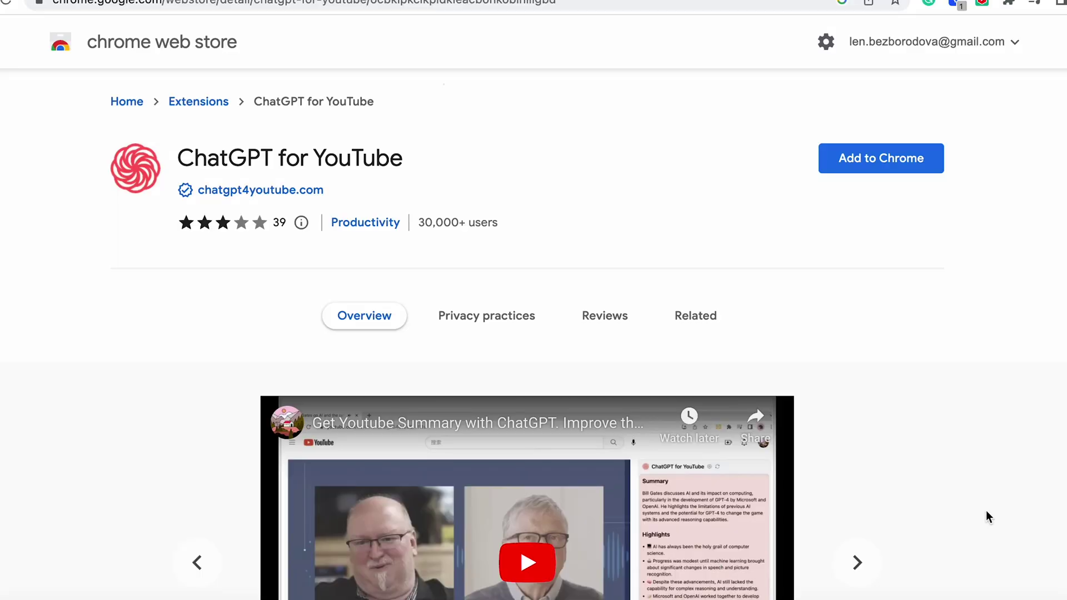
Scroll down the ChatGPT for YouTube extension listing in the Chrome Web Store
{"action": "scroll", "coordinate": [987, 512], "scroll_direction": "down", "scroll_amount": 2}
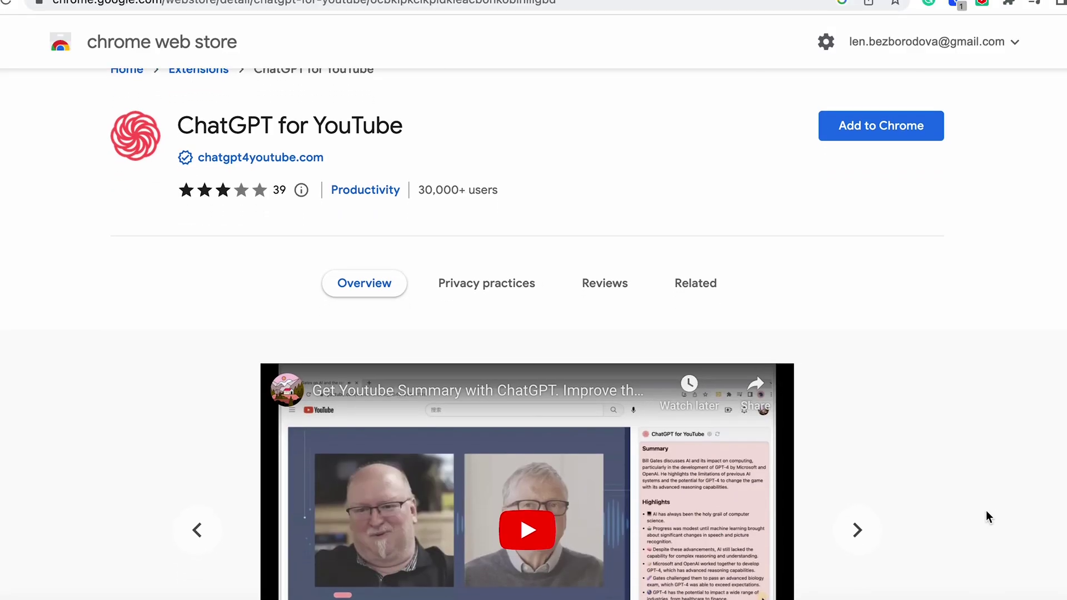
{"action": "scroll", "coordinate": [986, 510], "scroll_direction": "down", "scroll_amount": 3}
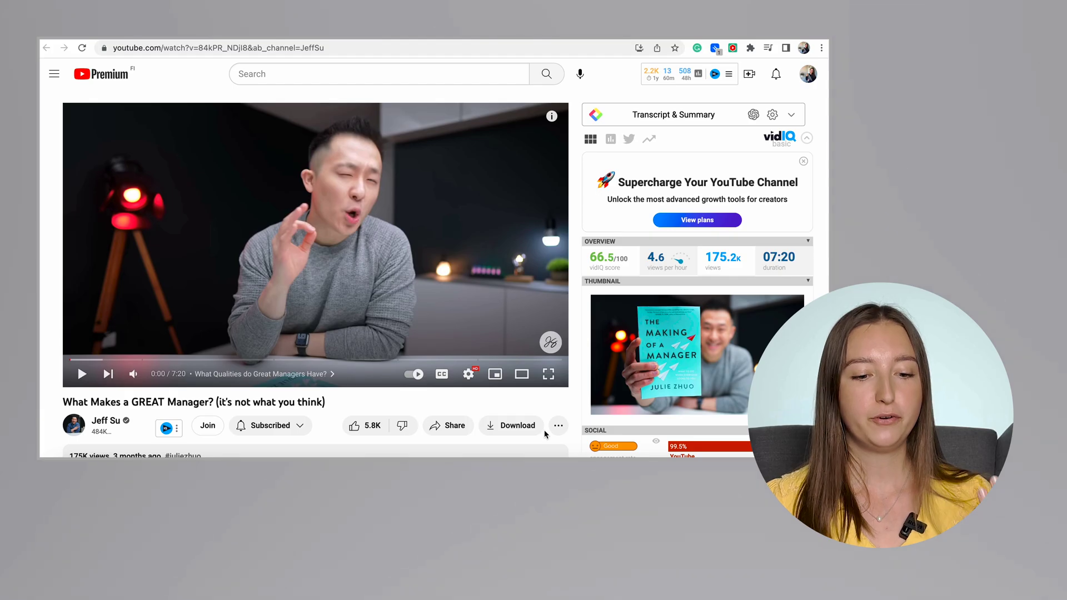
Play 'What Makes a GREAT Manager?' and get ChatGPT's bullet-point summary of its transcript
{"action": "left_click", "coordinate": [83, 374]}
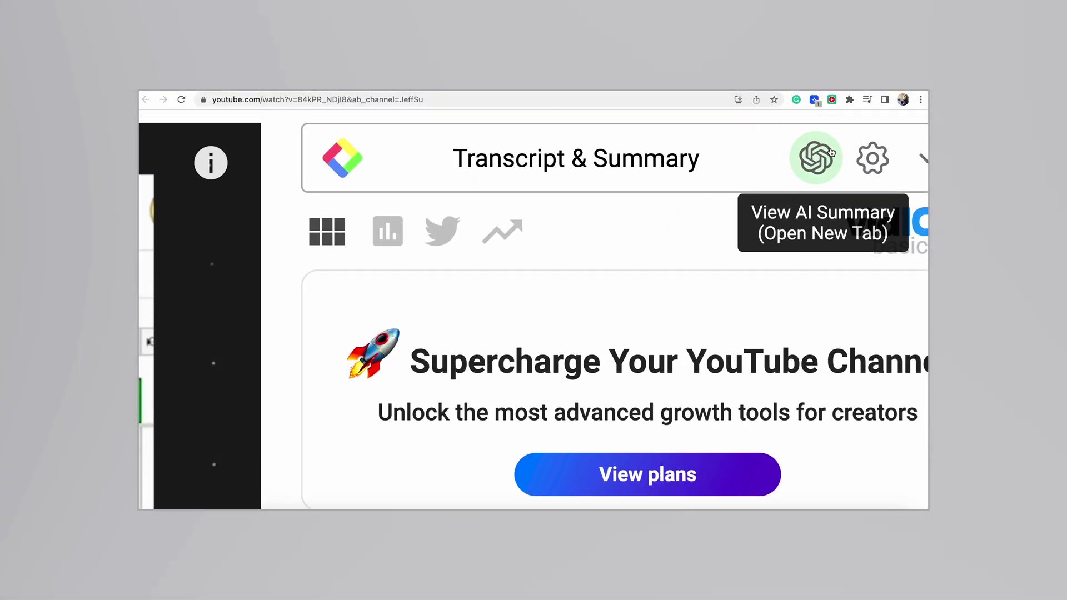
{"action": "left_click", "coordinate": [785, 199]}
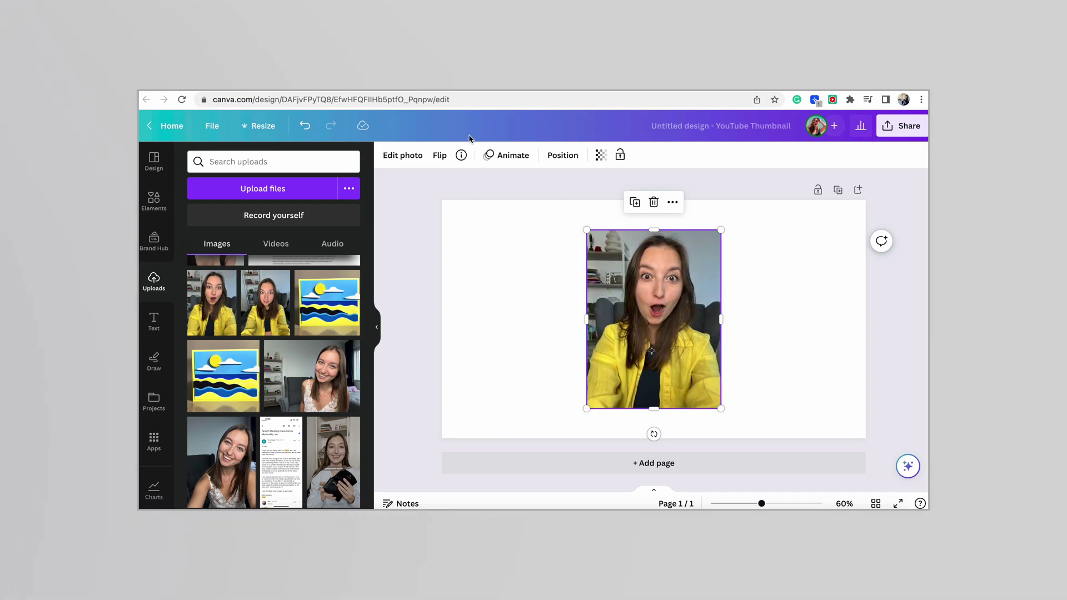
Remove the yellow-jacket woman photo's background with BG Remover
{"action": "left_click", "coordinate": [417, 156]}
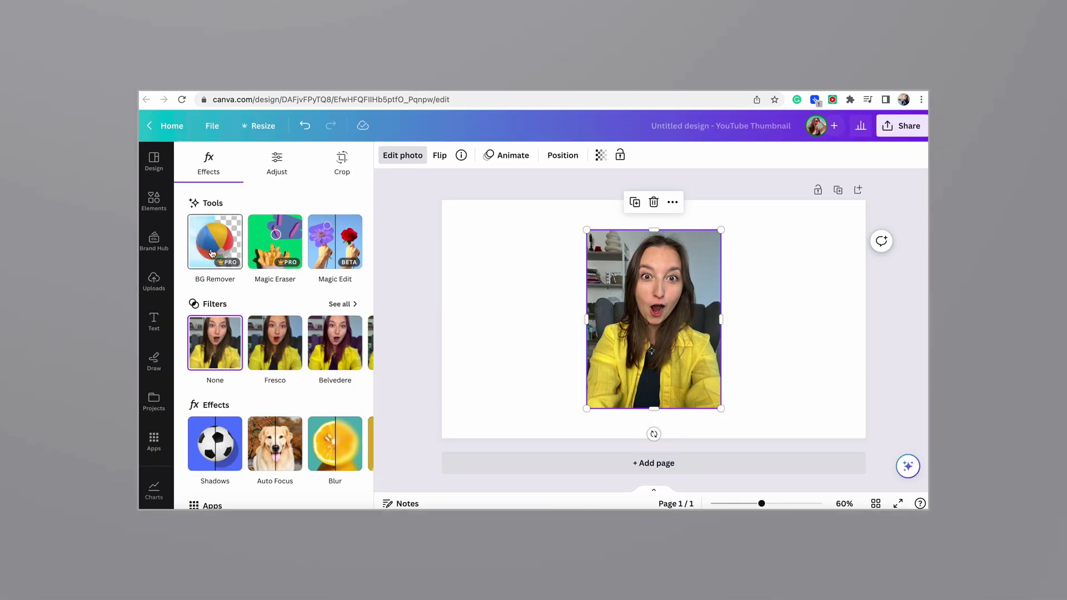
{"action": "left_click", "coordinate": [212, 254]}
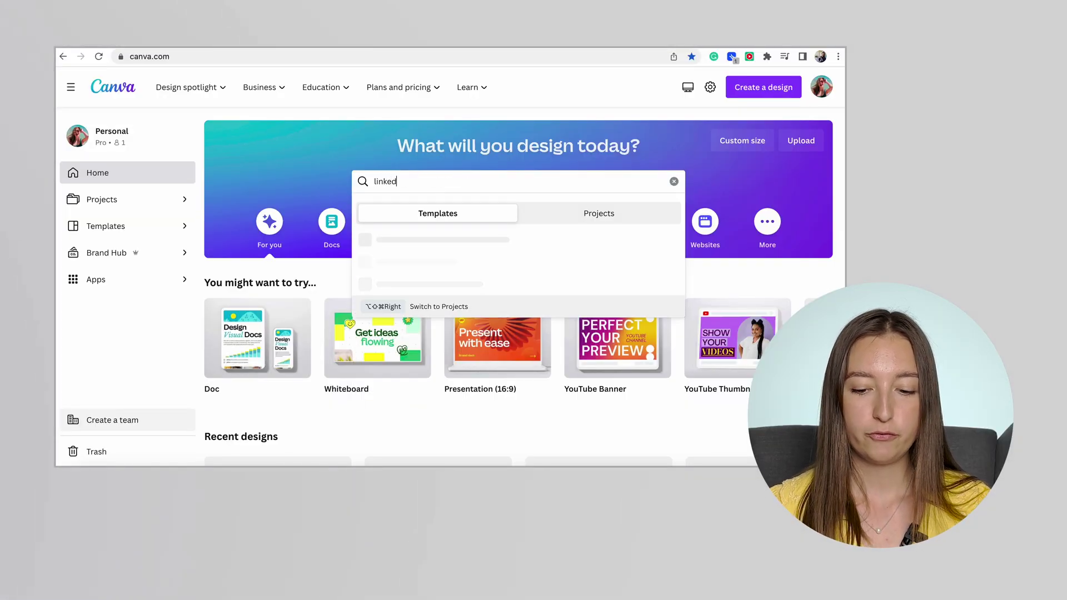
Search 'linkedin post', open the Yellow Minimalist Quote of the Day template, and add a blank page
{"action": "type", "text": "linkedin post"}
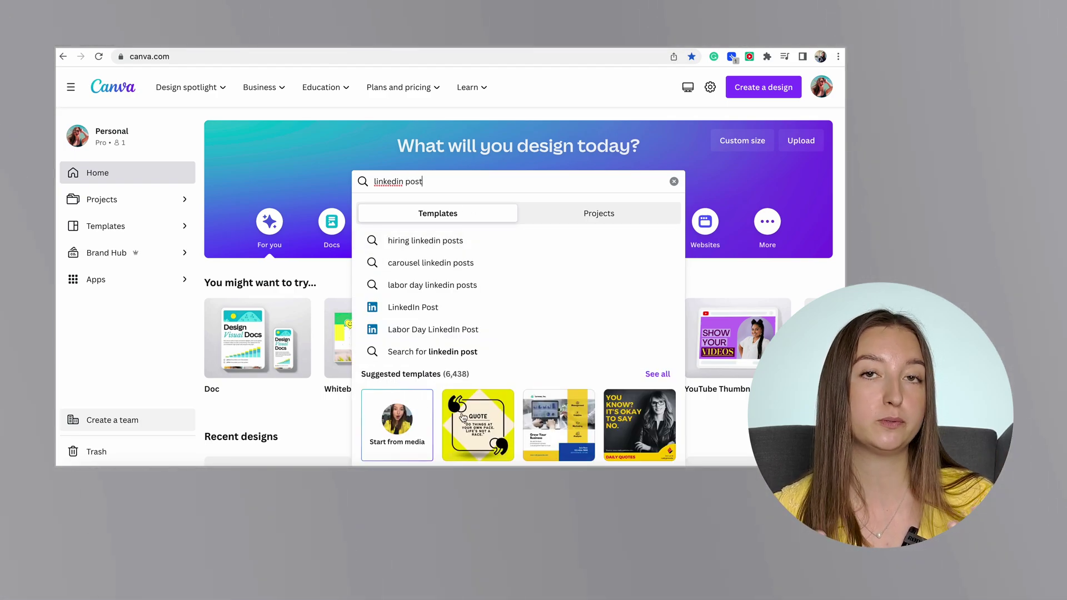
{"action": "left_click", "coordinate": [462, 418]}
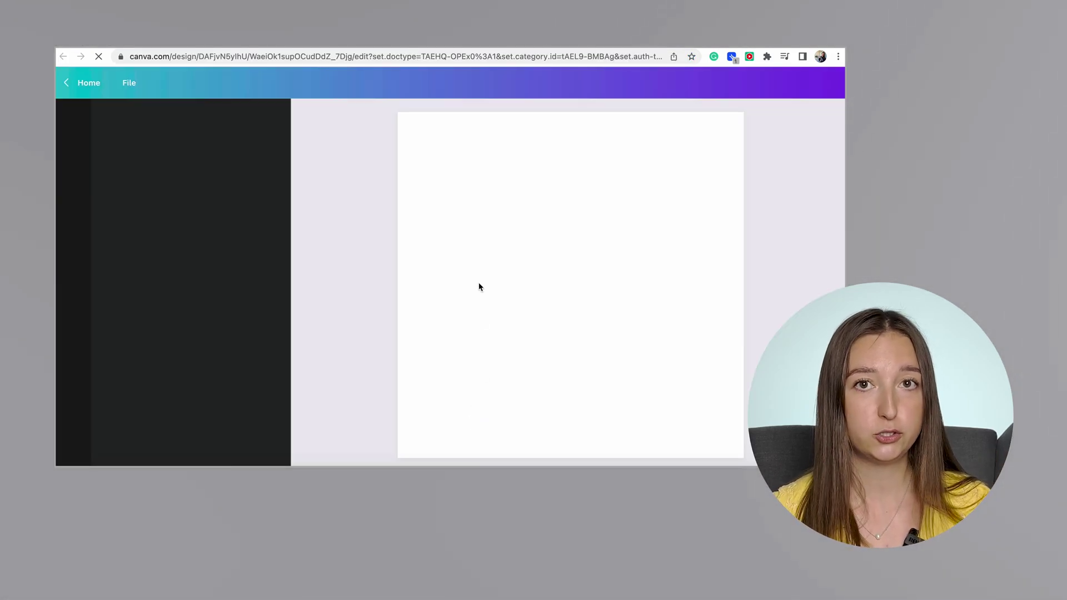
{"action": "left_click", "coordinate": [513, 418]}
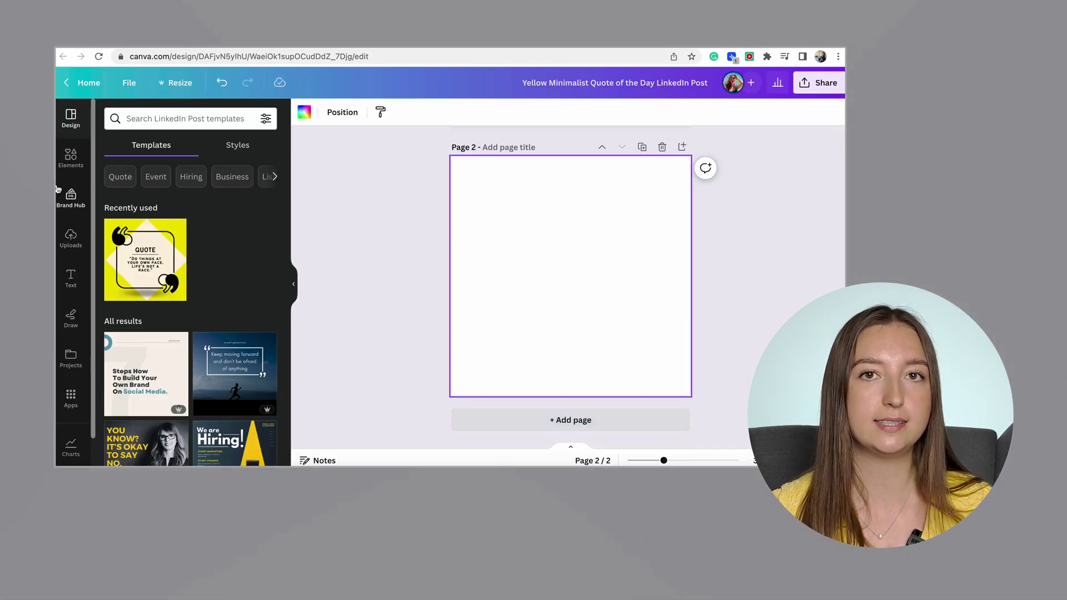
Open the Text to Image app from Canva's Apps
{"action": "left_click", "coordinate": [71, 395]}
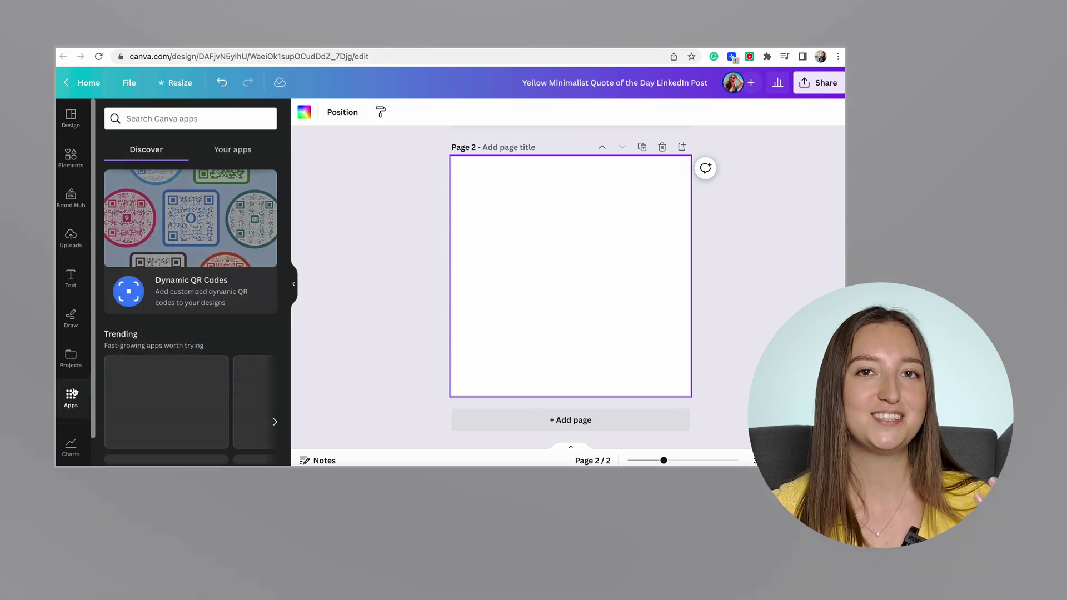
{"action": "scroll", "coordinate": [187, 306], "scroll_direction": "down", "scroll_amount": 5}
{"action": "scroll", "coordinate": [188, 308], "scroll_direction": "down", "scroll_amount": 6}
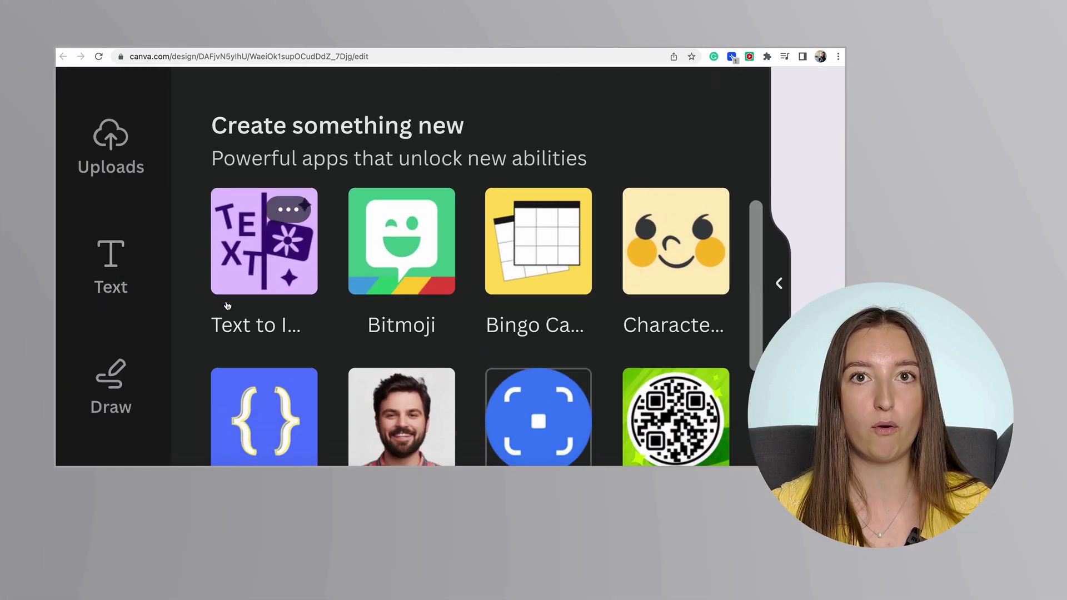
{"action": "scroll", "coordinate": [266, 256], "scroll_direction": "down", "scroll_amount": 1}
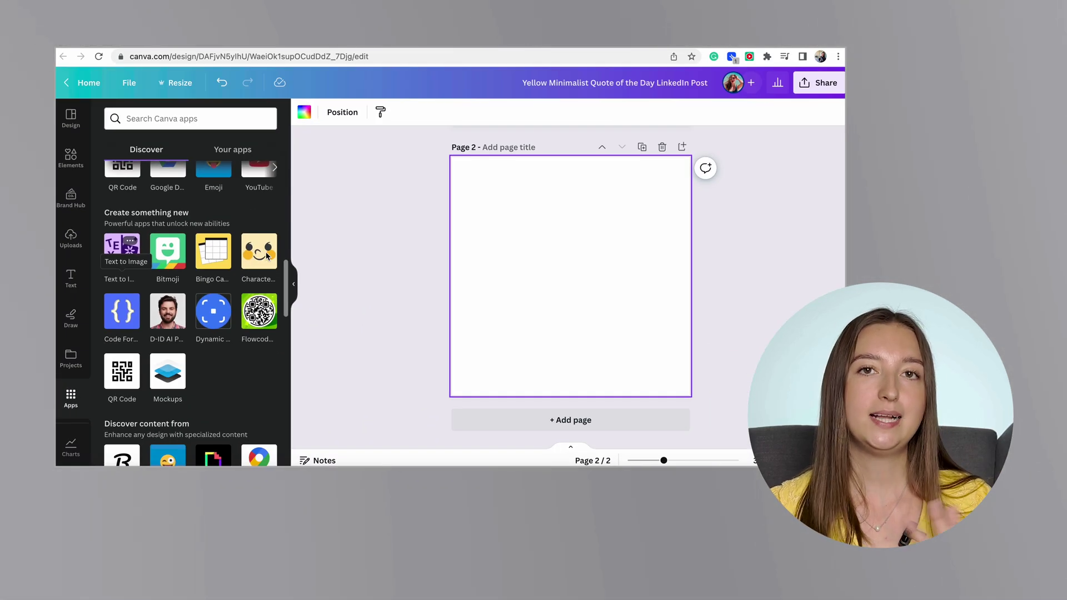
{"action": "left_click", "coordinate": [113, 260]}
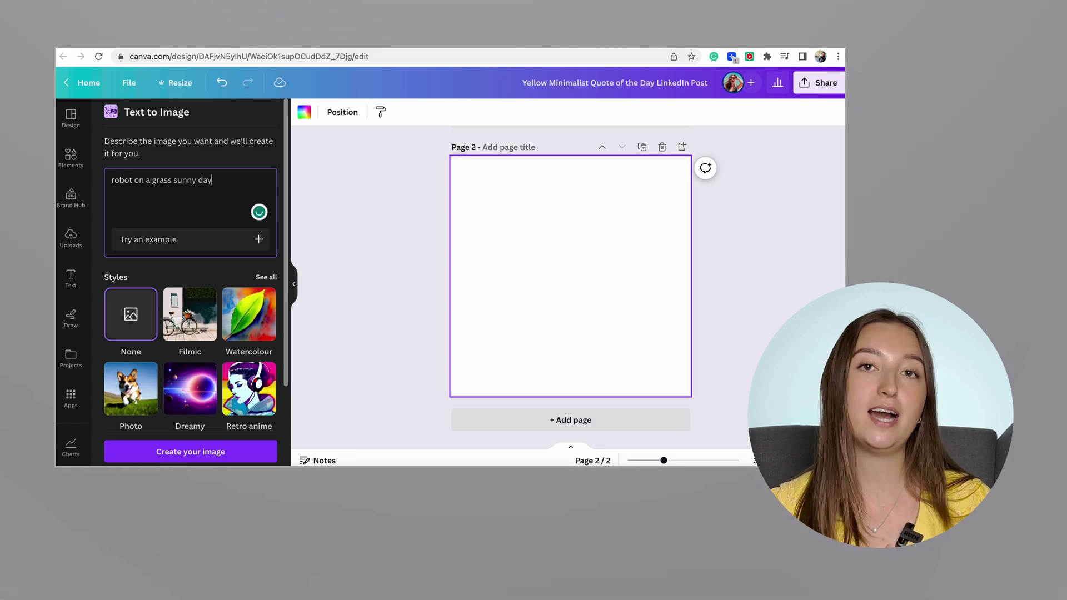
Generate 'robot on a grass sunny day' images, enlarge the fourth on page 2, and put the first on new page 3
{"action": "key", "text": "Return"}
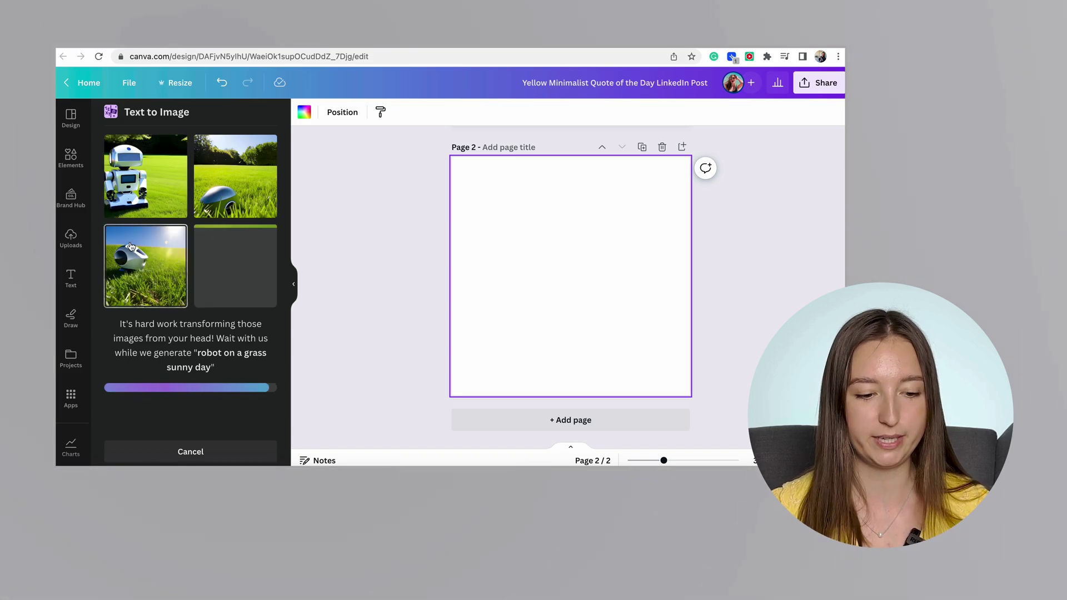
{"action": "left_click", "coordinate": [235, 266]}
{"action": "left_click_drag", "start_coordinate": [504, 210], "coordinate": [447, 163]}
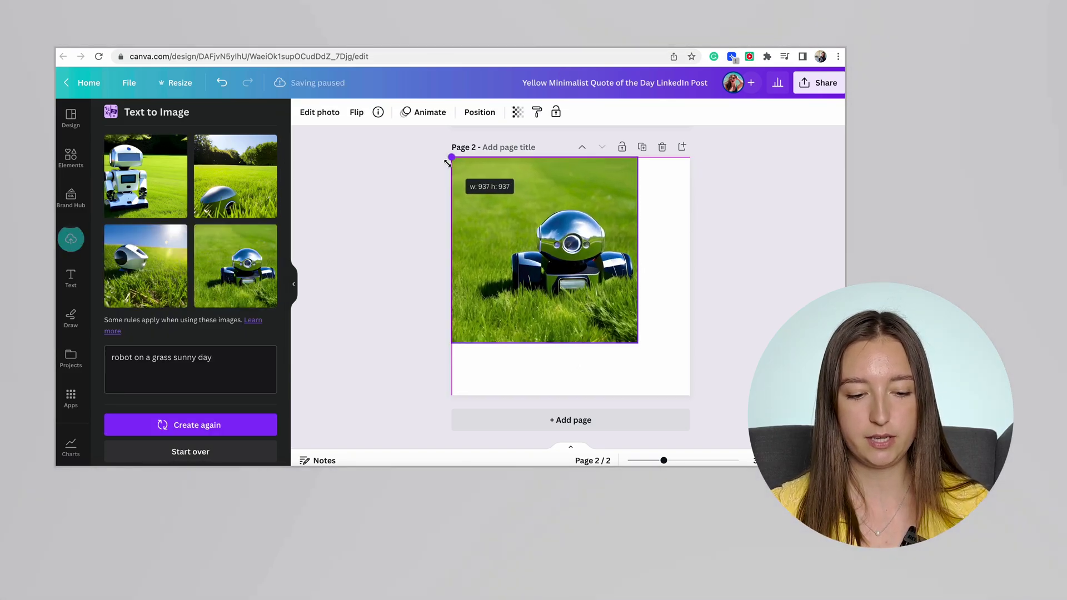
{"action": "left_click", "coordinate": [571, 420]}
{"action": "left_click", "coordinate": [146, 176]}
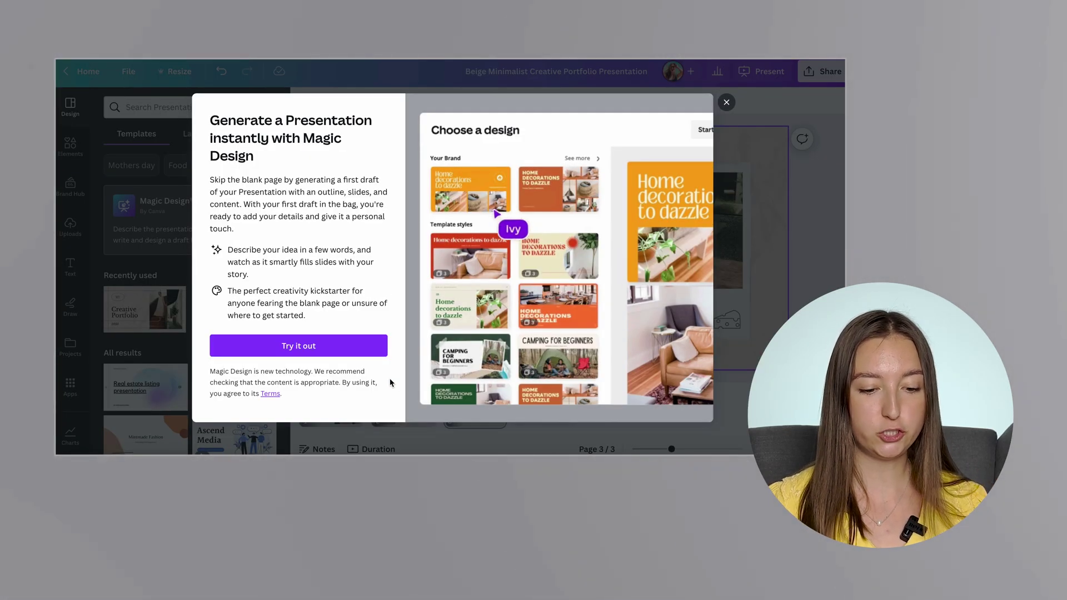
Describe a Boost Your Business with Video Marketing presentation in Magic Design and generate it
{"action": "left_click", "coordinate": [323, 351]}
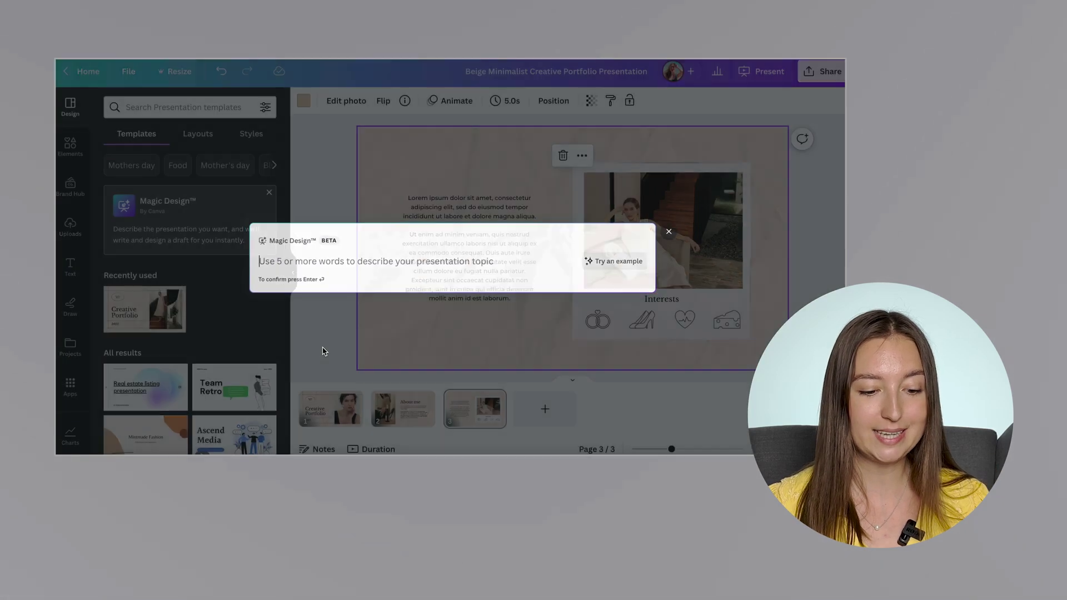
{"action": "type", "text": "c"}
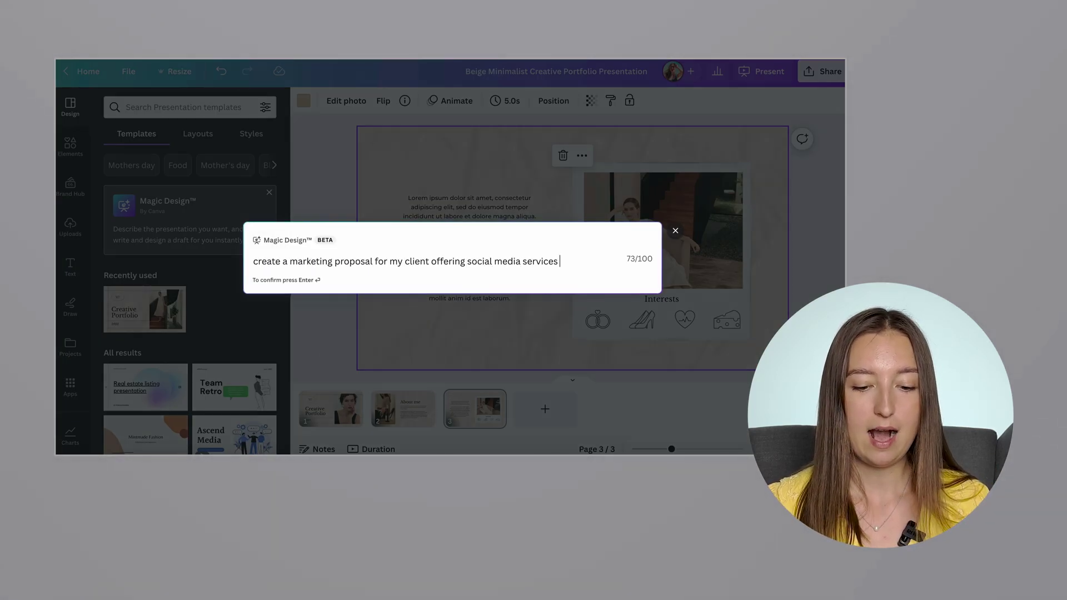
{"action": "key", "text": "Return"}
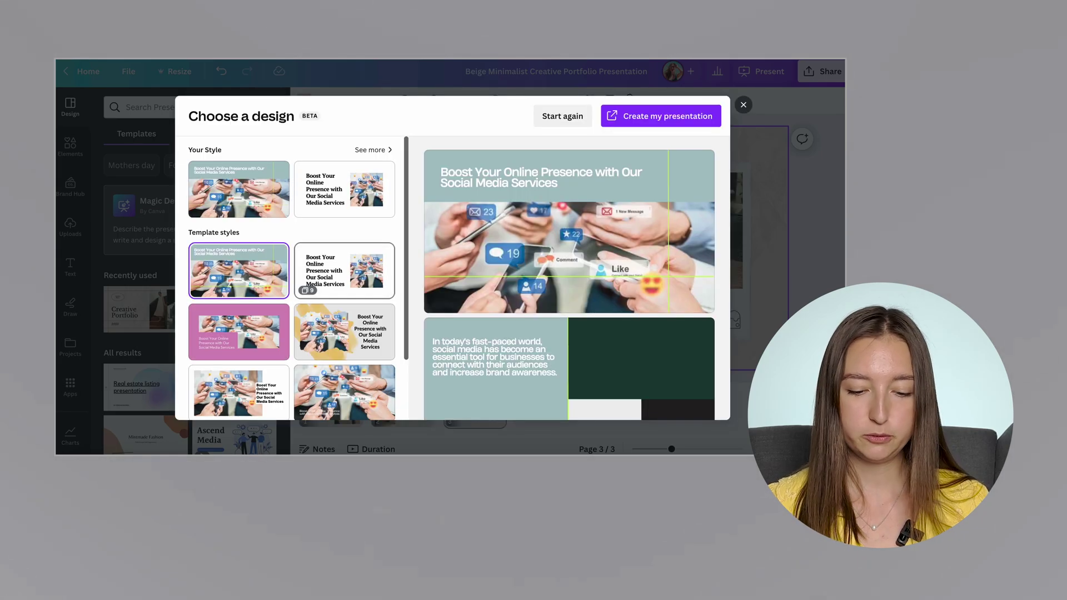
{"action": "scroll", "coordinate": [437, 325], "scroll_direction": "down", "scroll_amount": 10}
{"action": "scroll", "coordinate": [356, 223], "scroll_direction": "down", "scroll_amount": 2}
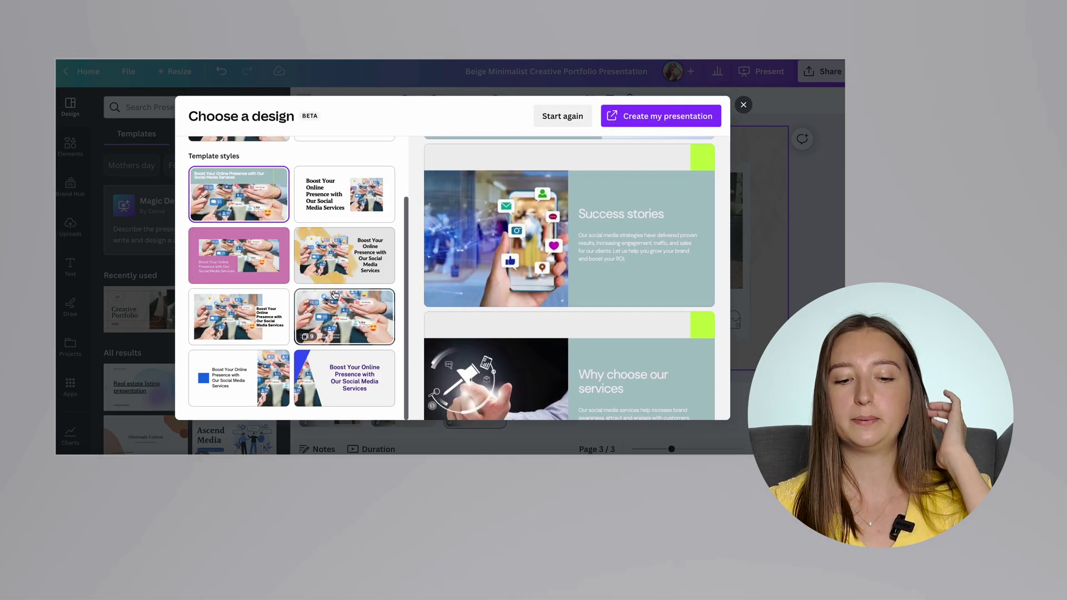
{"action": "scroll", "coordinate": [361, 167], "scroll_direction": "up", "scroll_amount": 2}
Browse more design styles, previewing the pink and yellow versions
{"action": "left_click", "coordinate": [362, 151]}
{"action": "left_click", "coordinate": [267, 276]}
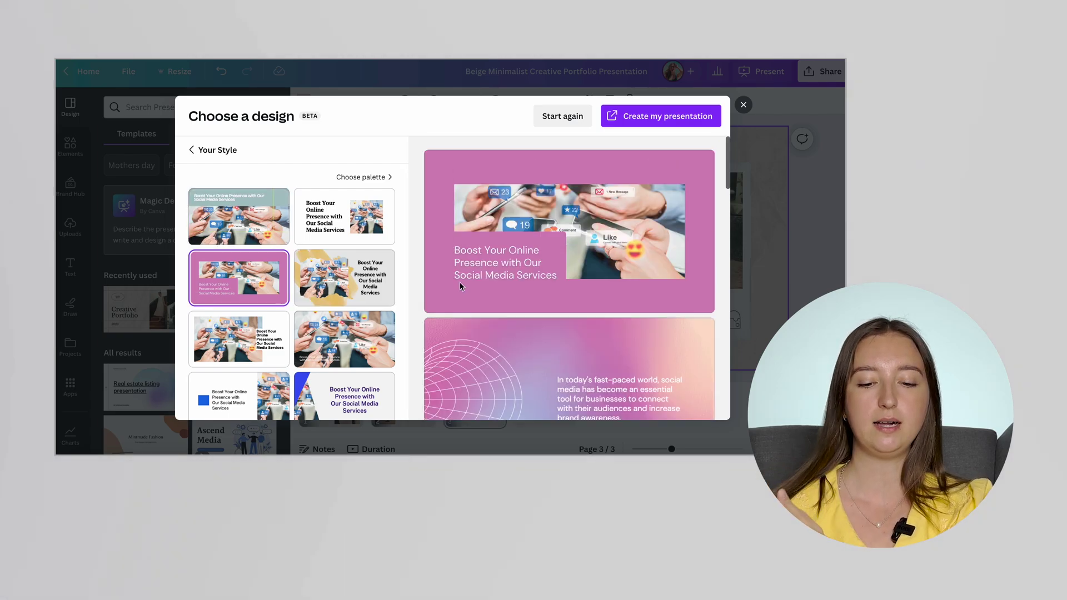
{"action": "scroll", "coordinate": [460, 286], "scroll_direction": "down", "scroll_amount": 10}
{"action": "scroll", "coordinate": [460, 287], "scroll_direction": "up", "scroll_amount": 10}
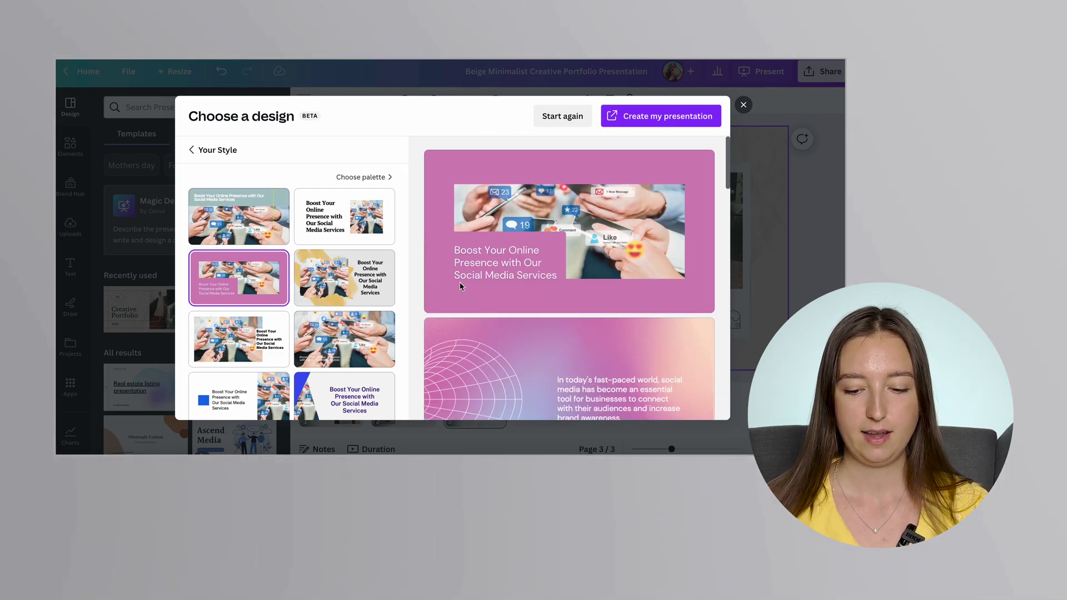
{"action": "scroll", "coordinate": [459, 282], "scroll_direction": "down", "scroll_amount": 8}
{"action": "left_click", "coordinate": [344, 278]}
{"action": "scroll", "coordinate": [491, 308], "scroll_direction": "down", "scroll_amount": 10}
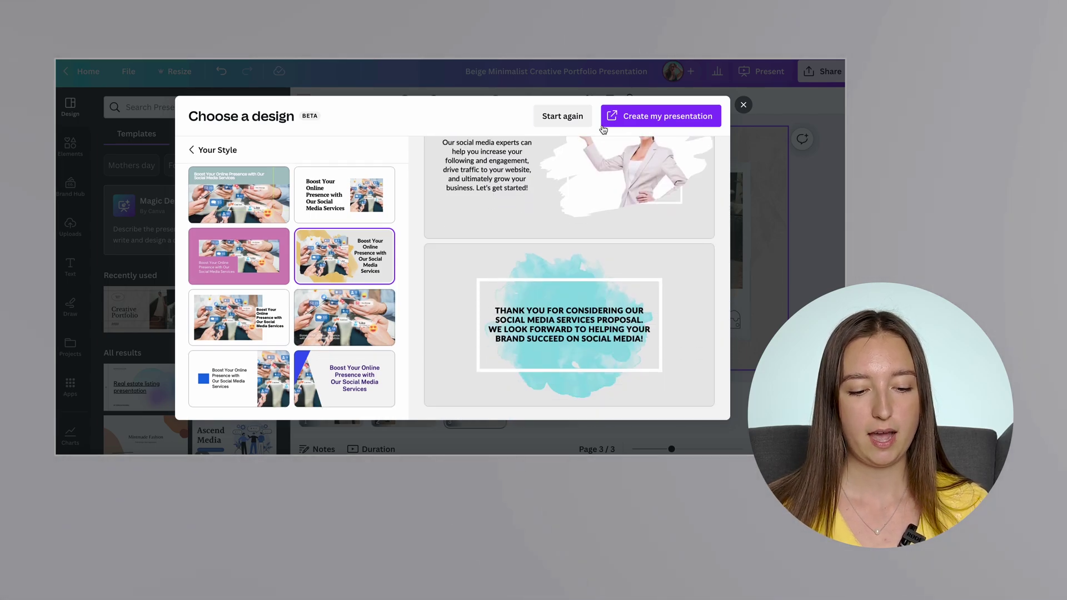
Add 'for one month' to the description, regenerate, and apply the purple style
{"action": "key", "text": "Escape"}
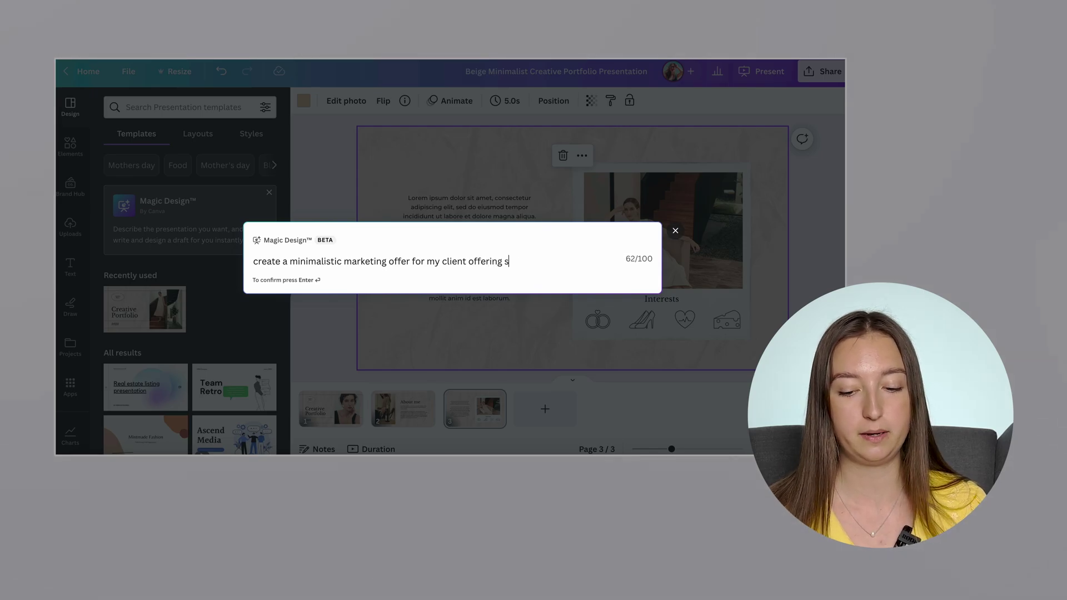
{"action": "type", "text": "for one month"}
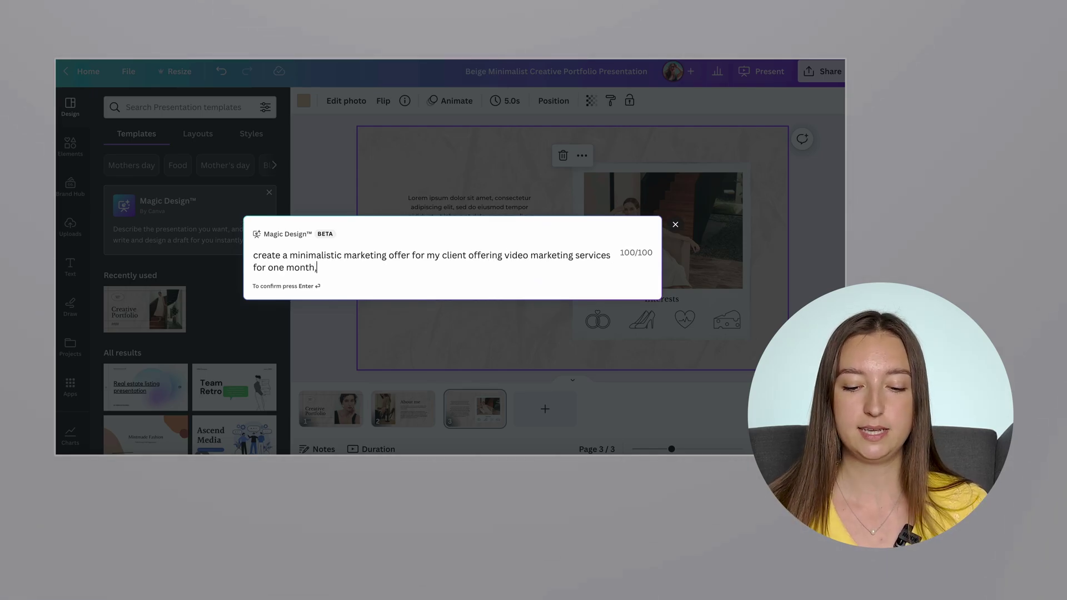
{"action": "type", "text": ","}
{"action": "key", "text": "Return"}
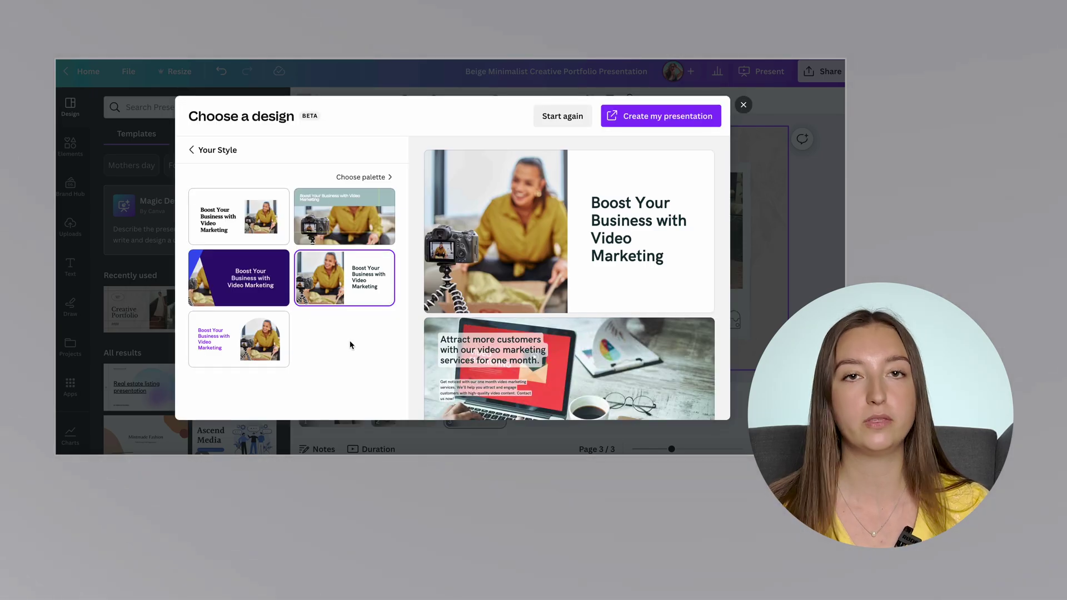
{"action": "scroll", "coordinate": [531, 313], "scroll_direction": "down", "scroll_amount": 5}
{"action": "left_click", "coordinate": [239, 278]}
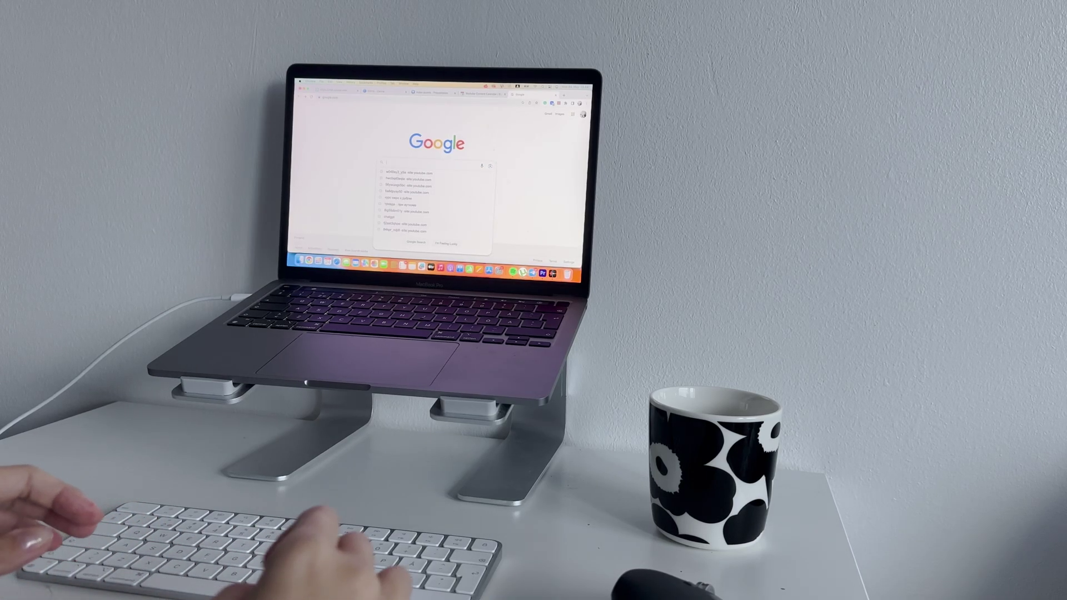
Type 'best ' into the Google search box to see website-builder suggestions
{"action": "type", "text": "bes"}
{"action": "type", "text": "t website"}
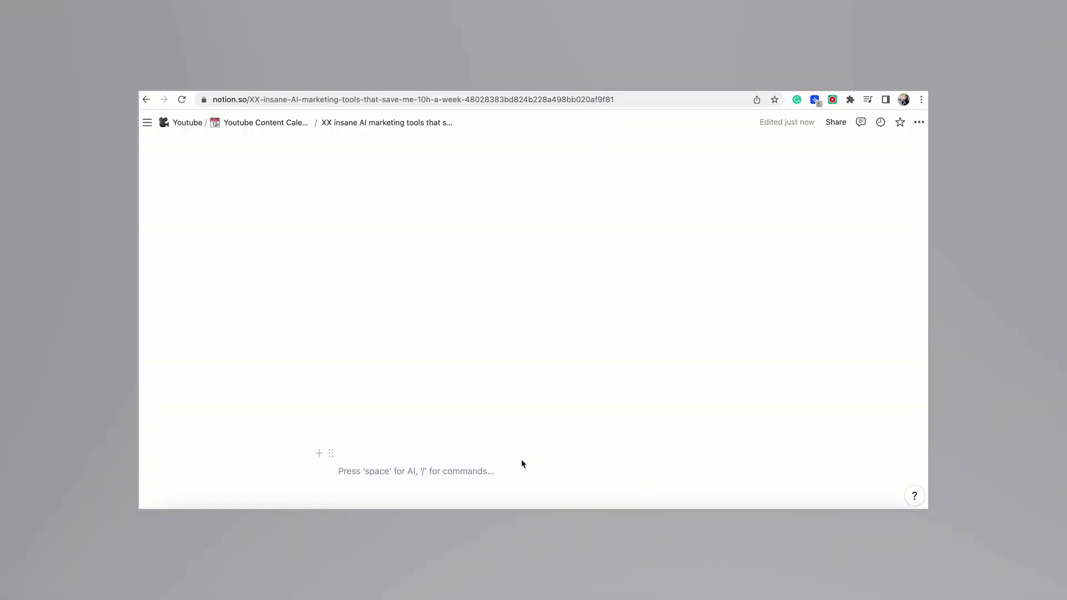
{"action": "key", "text": "space"}
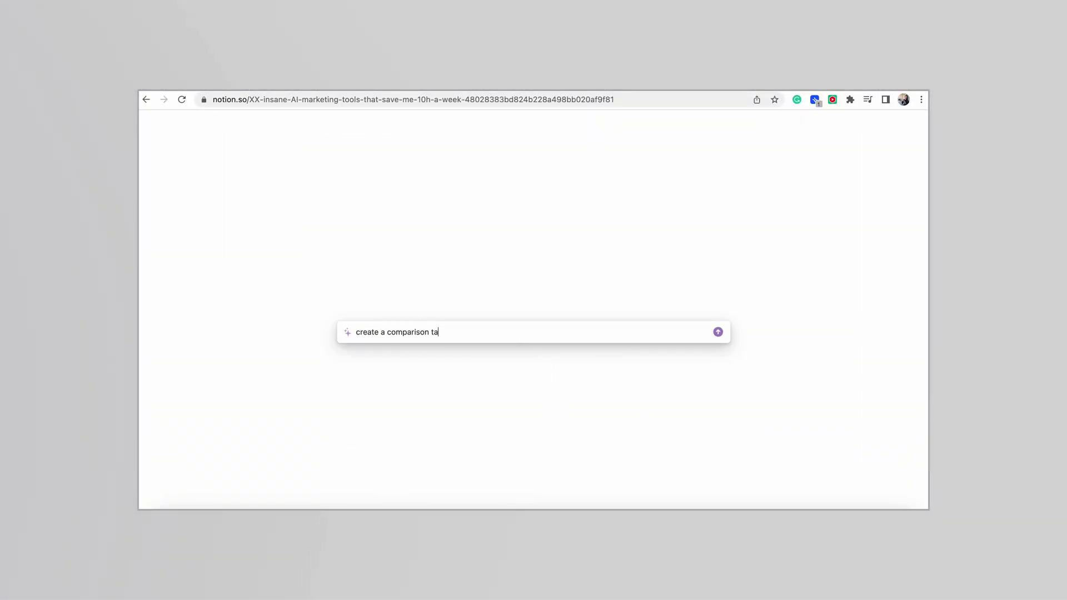
Ask Notion AI for a comparison table of website builders listing features, drawbacks and pricing
{"action": "type", "text": "create a comparison table with different website builders, list down"}
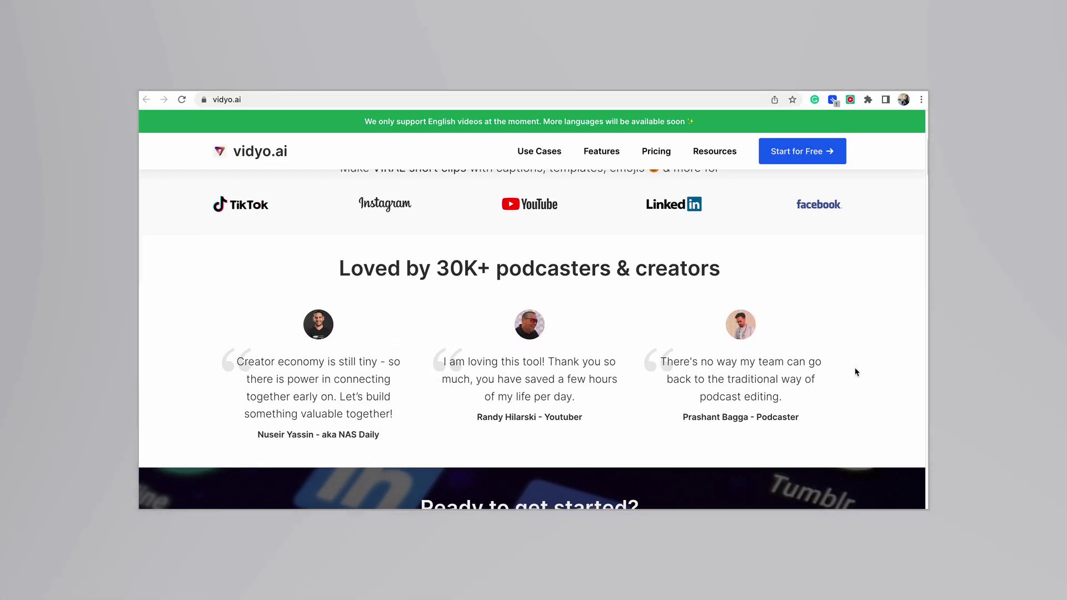
{"action": "scroll", "coordinate": [857, 371], "scroll_direction": "down", "scroll_amount": 10}
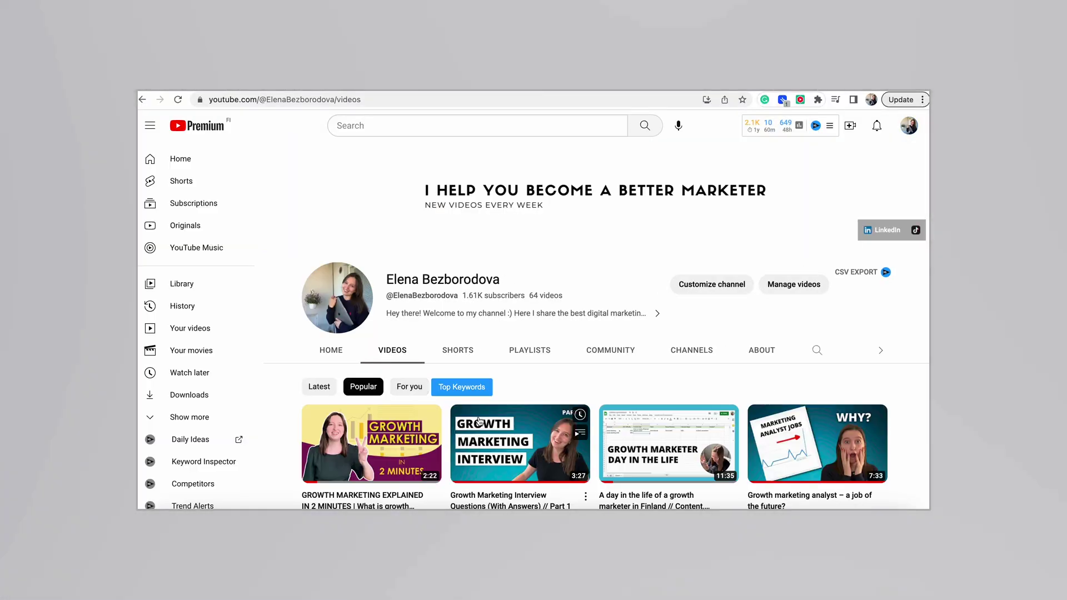
{"action": "scroll", "coordinate": [586, 331], "scroll_direction": "down", "scroll_amount": 3}
Copy the Growth Marketing Interview video's share link and start importing it in vidyo.ai
{"action": "left_click", "coordinate": [585, 331]}
{"action": "left_click", "coordinate": [615, 433]}
{"action": "left_click", "coordinate": [639, 375]}
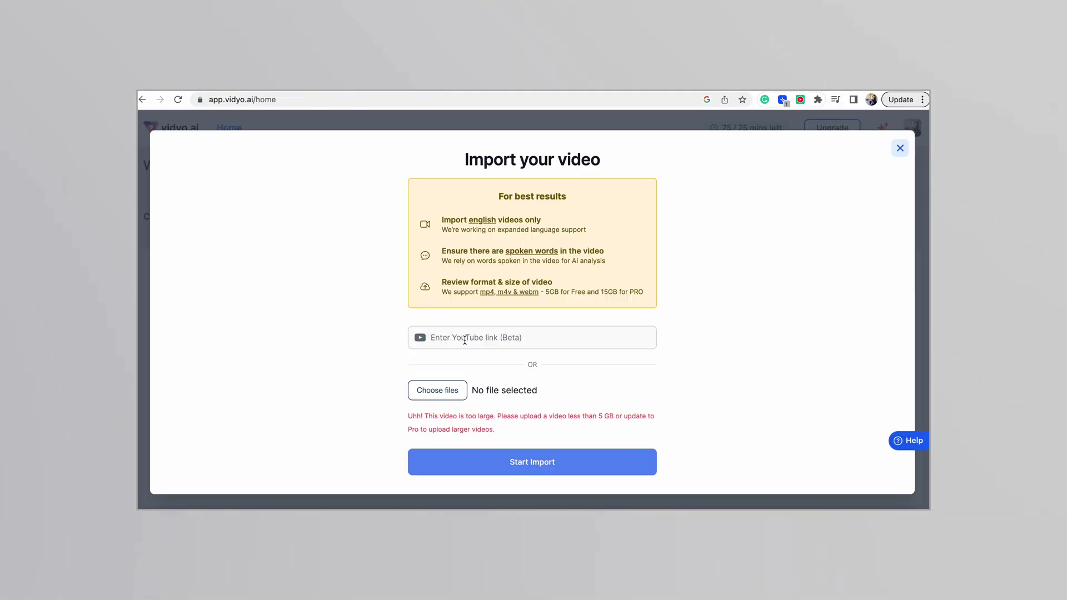
{"action": "left_click", "coordinate": [465, 345]}
{"action": "type", "text": "https://youtu.be/fiA8DpYSy50"}
{"action": "left_click", "coordinate": [551, 459]}
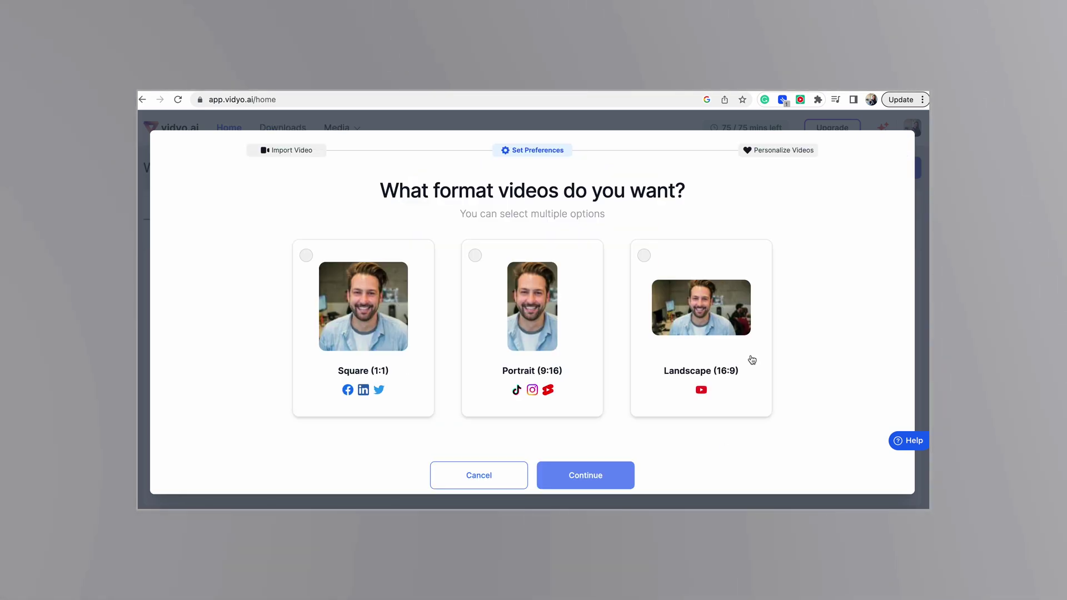
Accept the default formats, templates and clip preferences, then open the Growth Marketing Interview project
{"action": "left_click", "coordinate": [604, 484]}
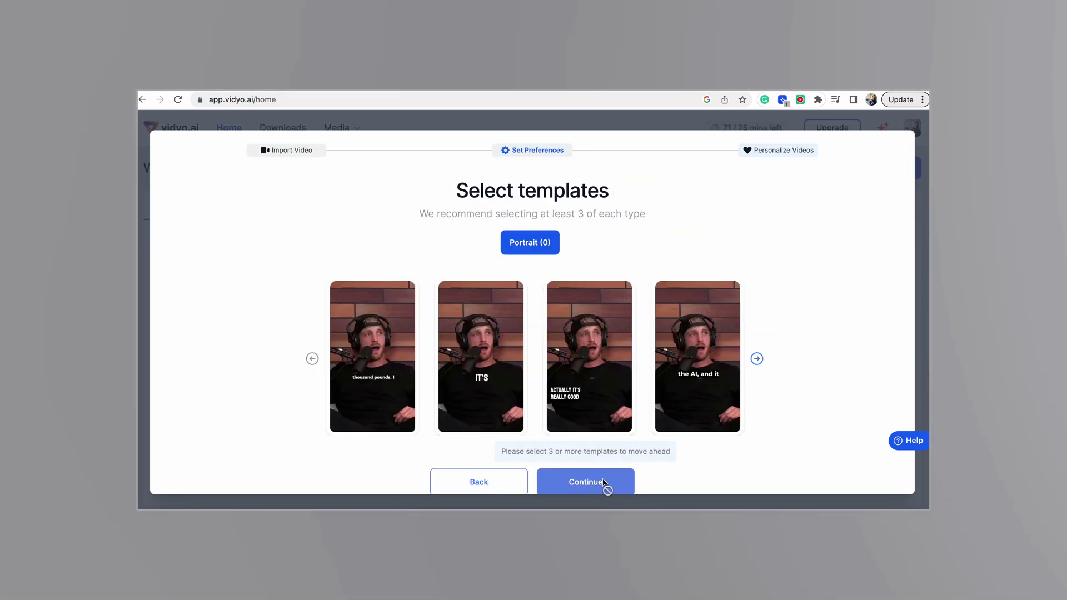
{"action": "left_click", "coordinate": [584, 483]}
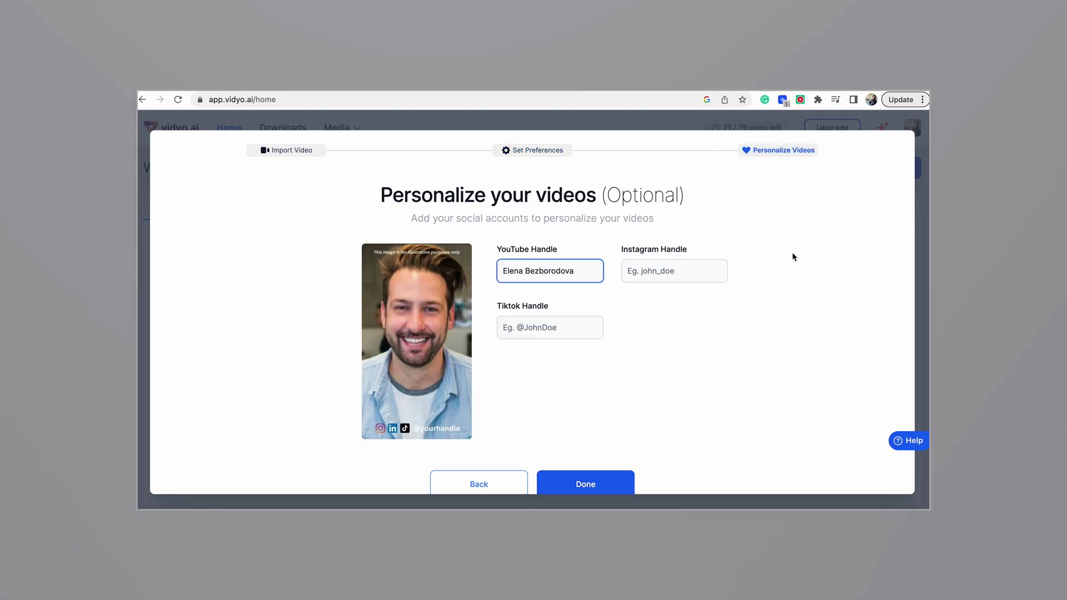
{"action": "left_click", "coordinate": [597, 470]}
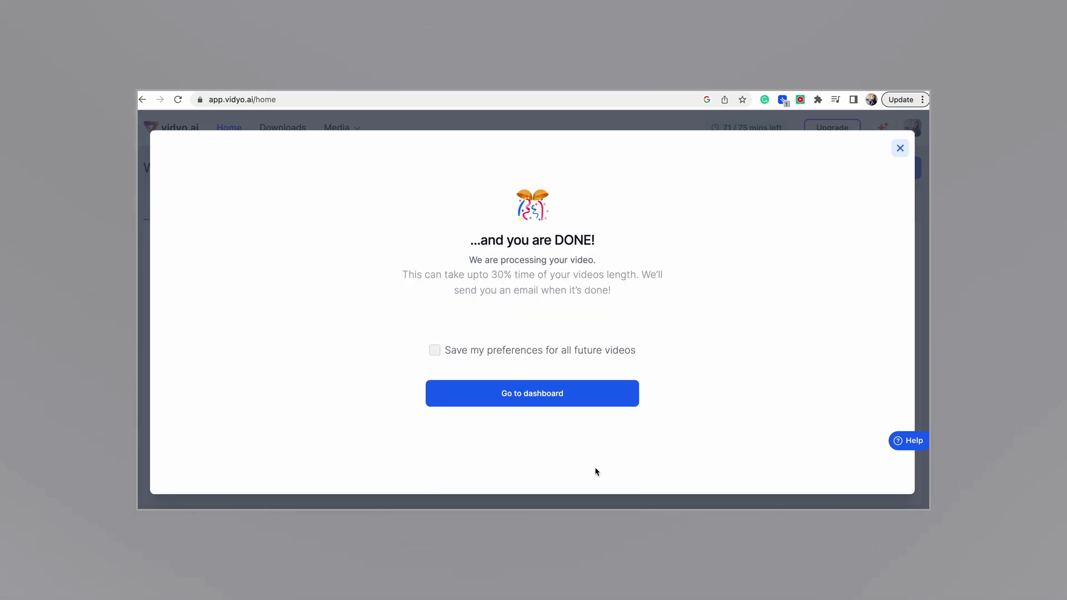
{"action": "left_click", "coordinate": [560, 389]}
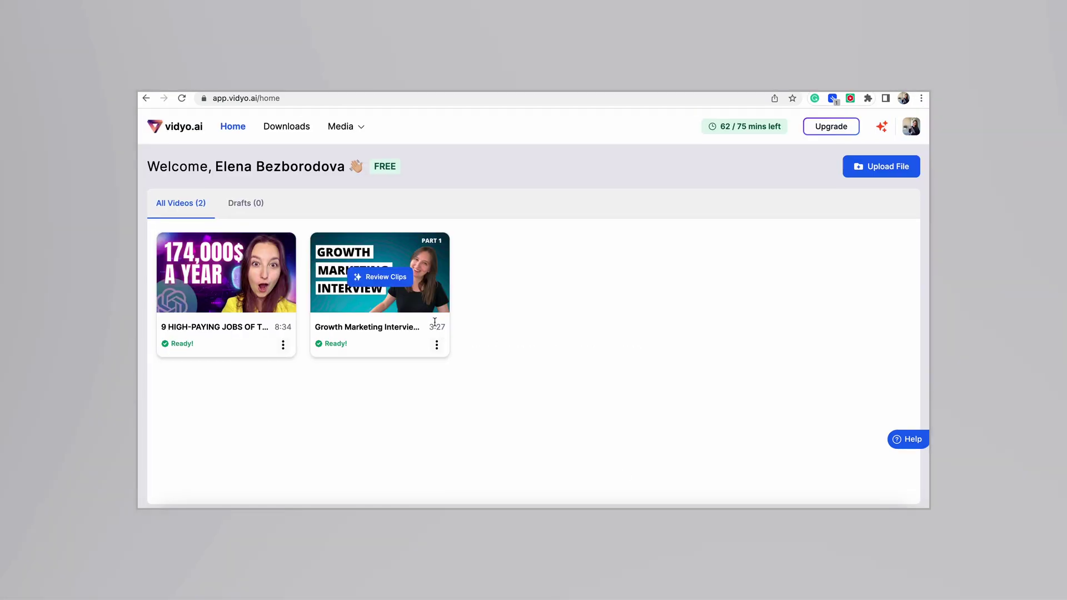
{"action": "left_click", "coordinate": [395, 282]}
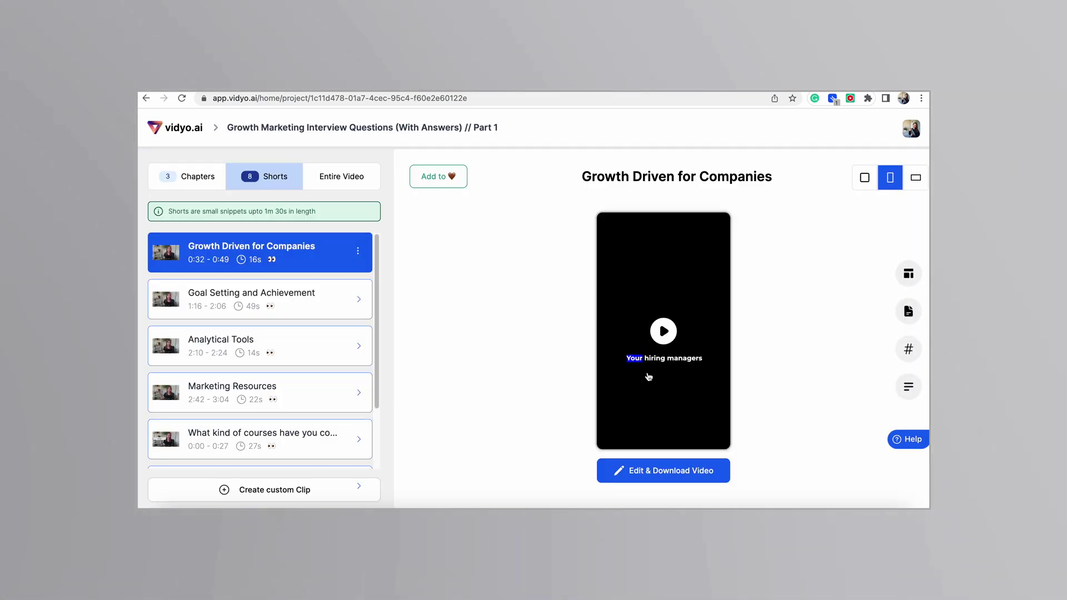
Open the Growth Driven for Companies short in the editor and apply a two-line subtitle style
{"action": "left_click", "coordinate": [664, 473]}
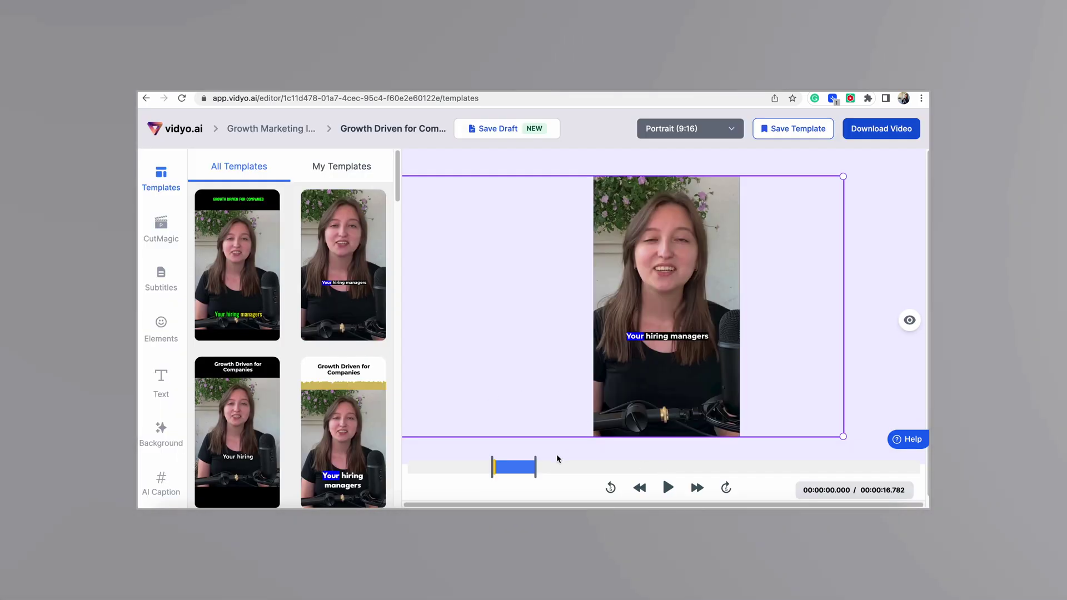
{"action": "left_click", "coordinate": [652, 345]}
{"action": "left_click", "coordinate": [325, 307]}
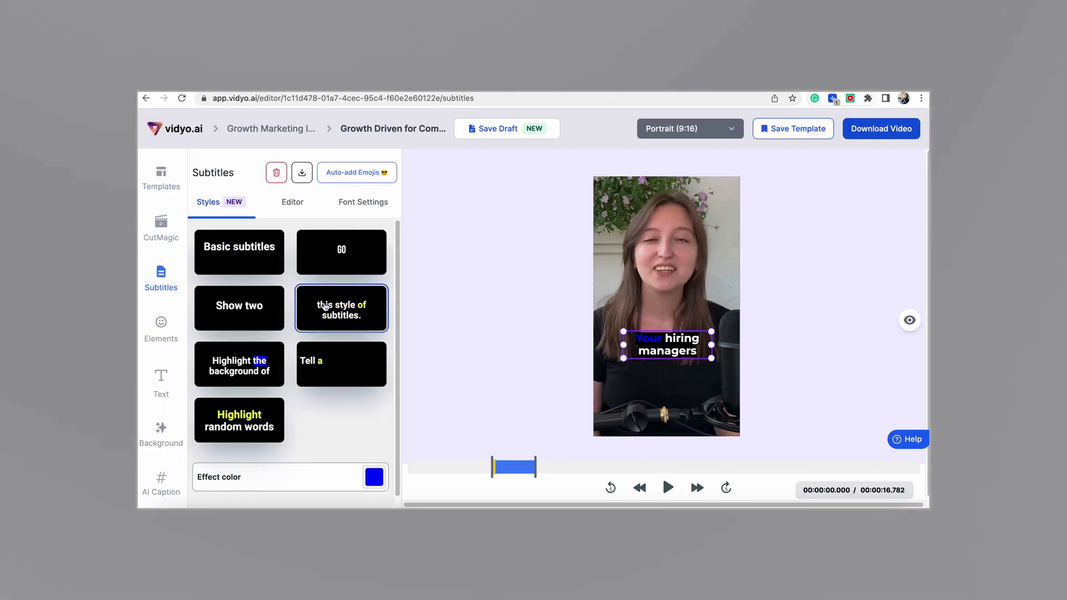
Set the subtitle font size to 15 and extend the clip to start earlier
{"action": "left_click", "coordinate": [290, 216]}
{"action": "left_click", "coordinate": [363, 202]}
{"action": "left_click", "coordinate": [331, 244]}
{"action": "type", "text": "15"}
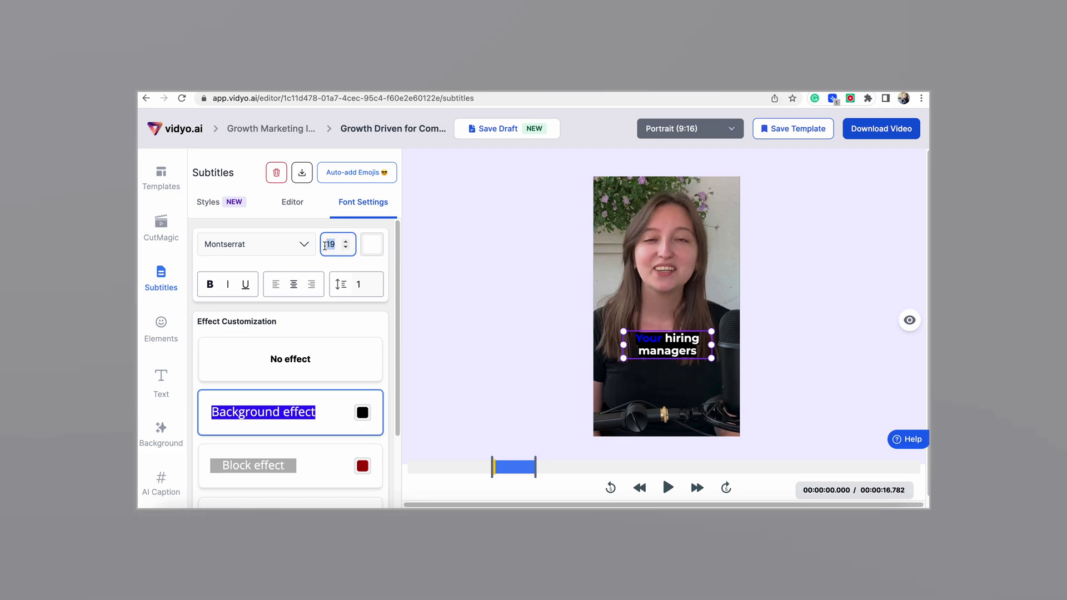
{"action": "scroll", "coordinate": [311, 432], "scroll_direction": "down", "scroll_amount": 2}
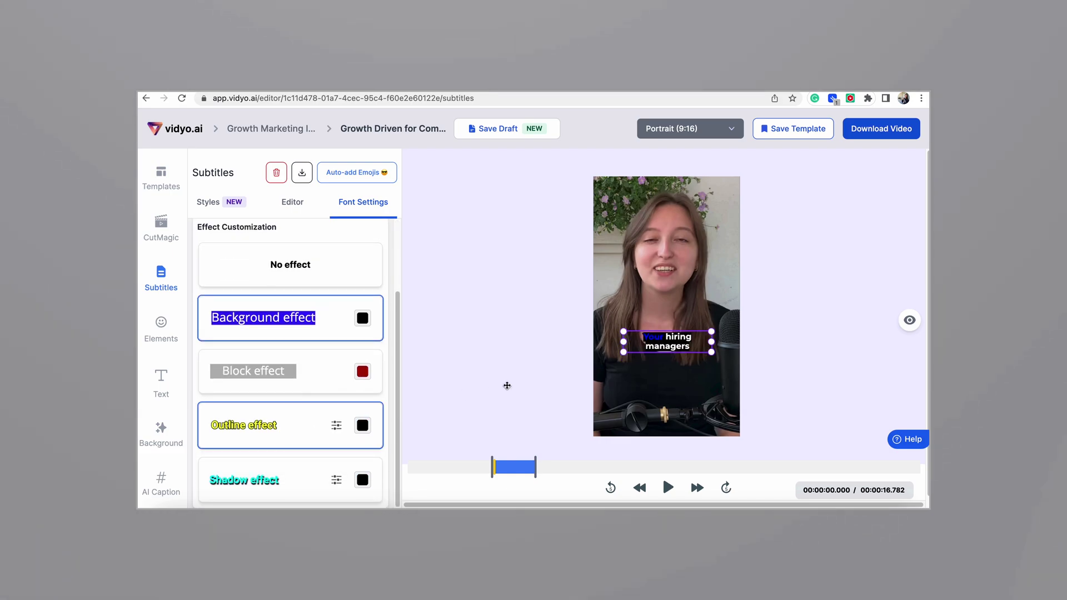
{"action": "left_click_drag", "start_coordinate": [492, 467], "coordinate": [409, 467]}
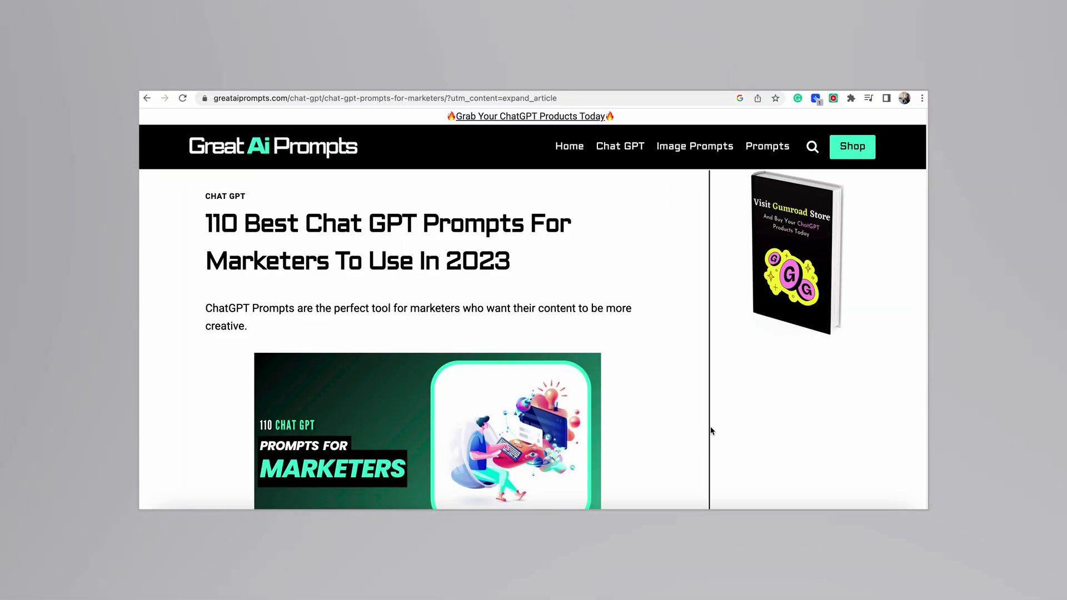
{"action": "scroll", "coordinate": [710, 431], "scroll_direction": "down", "scroll_amount": 10}
{"action": "scroll", "coordinate": [710, 431], "scroll_direction": "down", "scroll_amount": 20}
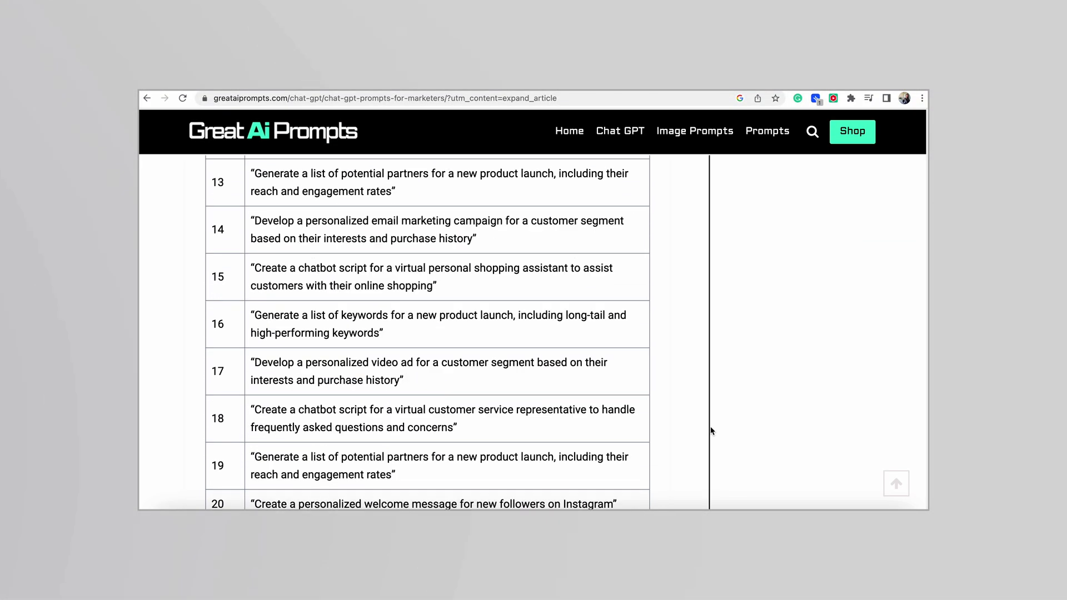
{"action": "scroll", "coordinate": [710, 431], "scroll_direction": "down", "scroll_amount": 20}
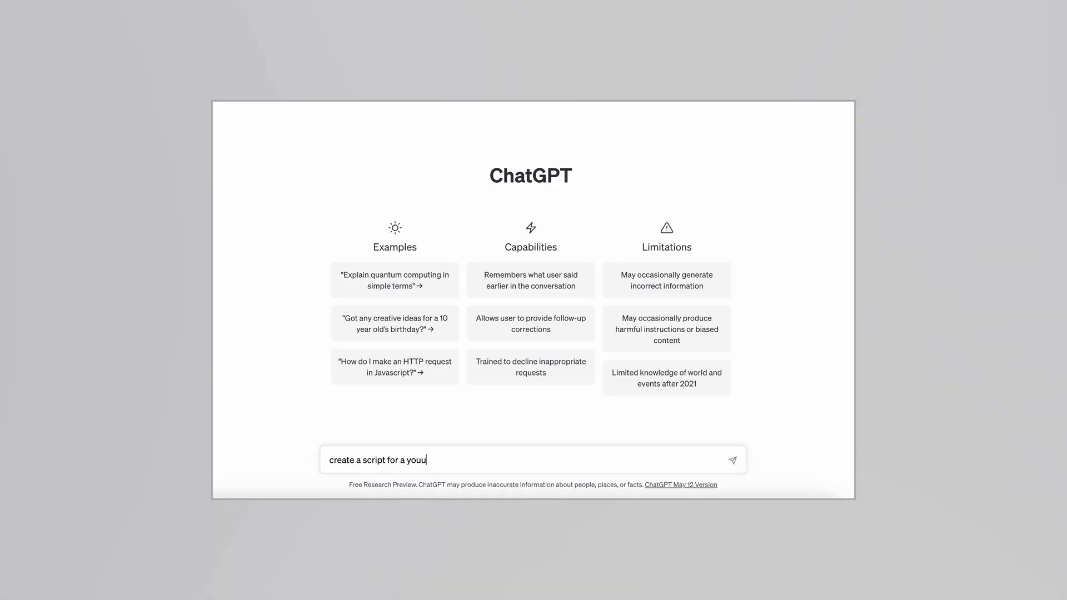
Ask ChatGPT for a script for a YouTube video titled 'digital marketing tutorial for beginners'
{"action": "type", "text": "ube video titled digital marketing tutorial for beginners"}
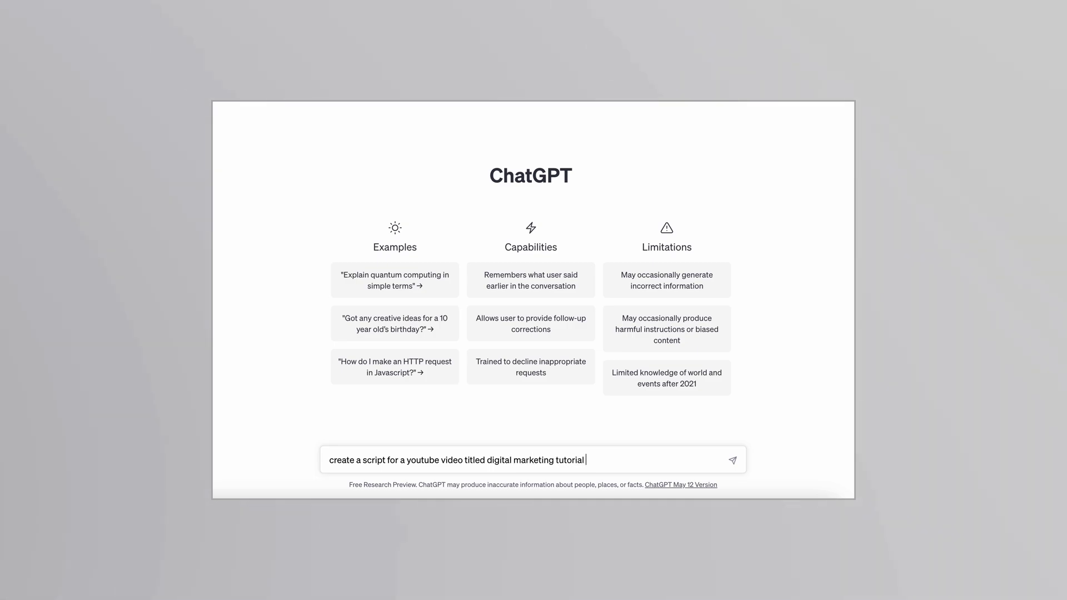
{"action": "key", "text": "Return"}
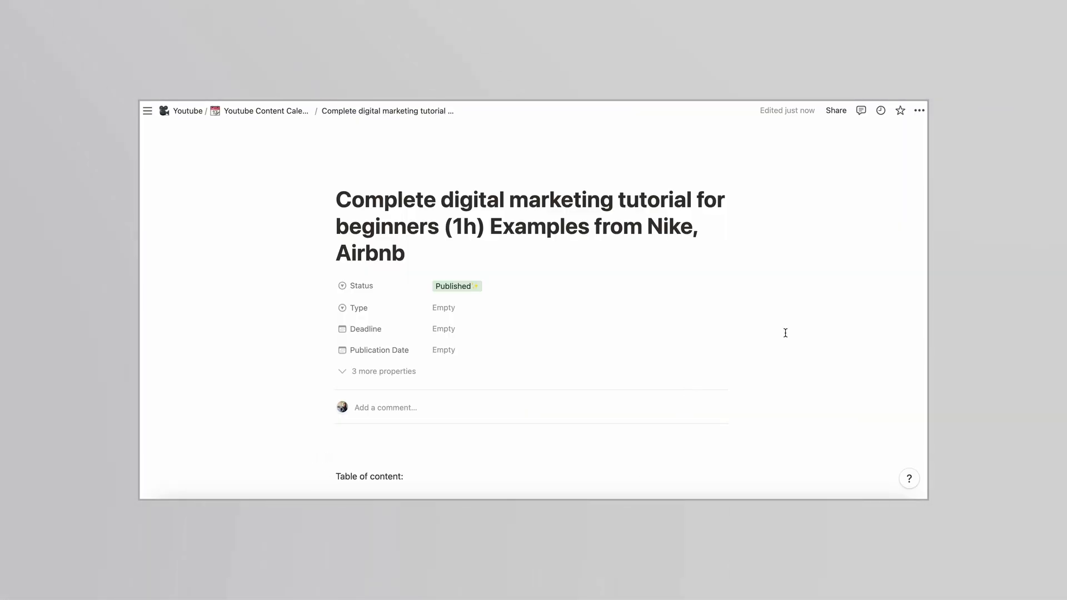
Scroll to the Notion tutorial's table of contents and send ChatGPT the SEO for Beginners script request
{"action": "scroll", "coordinate": [785, 332], "scroll_direction": "down", "scroll_amount": 5}
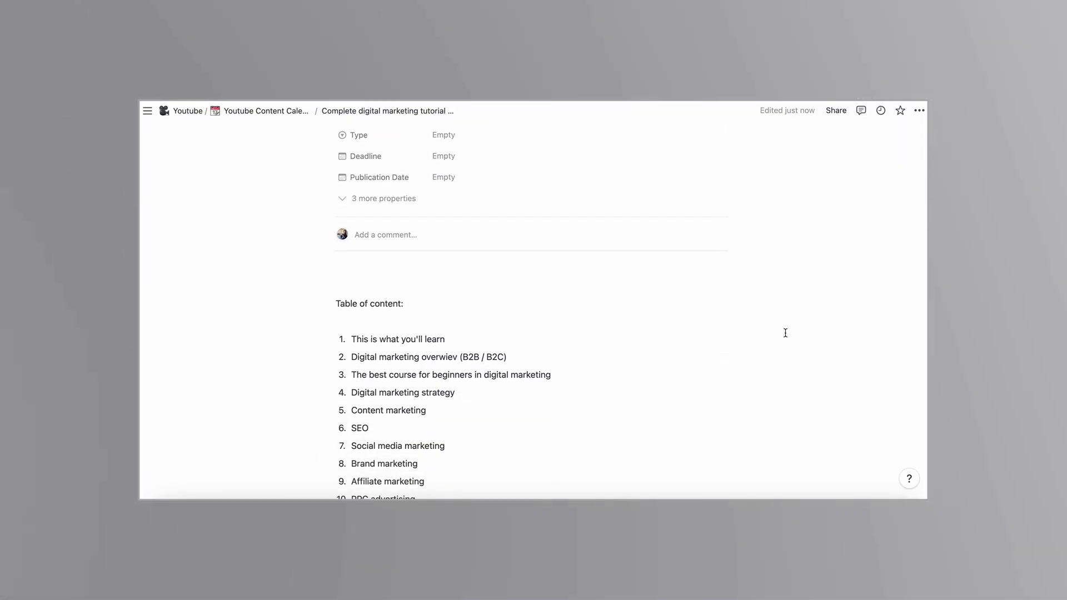
{"action": "scroll", "coordinate": [786, 332], "scroll_direction": "down", "scroll_amount": 4}
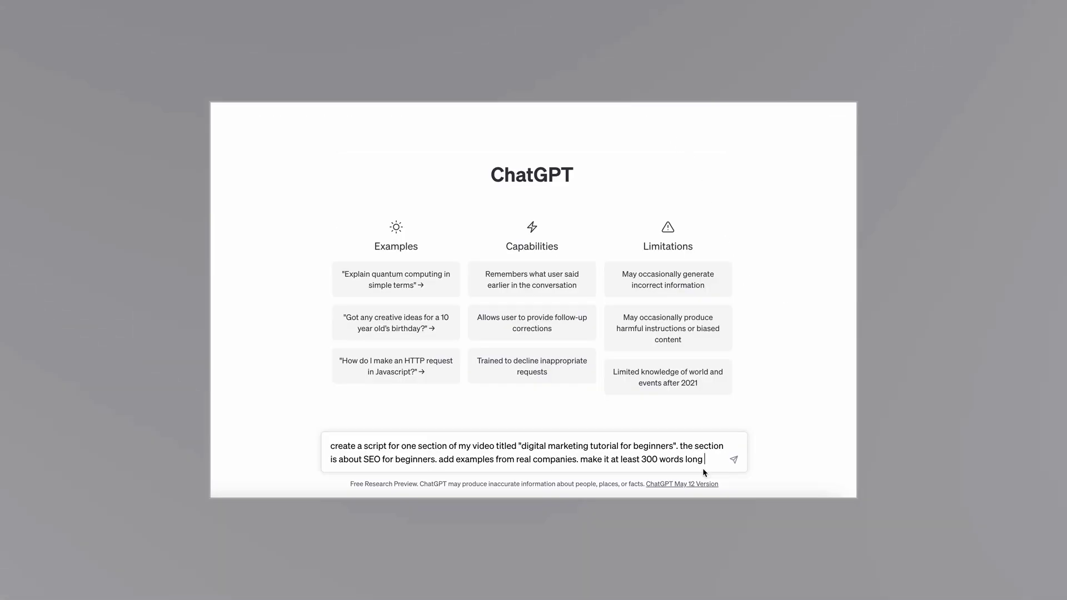
{"action": "key", "text": "Return"}
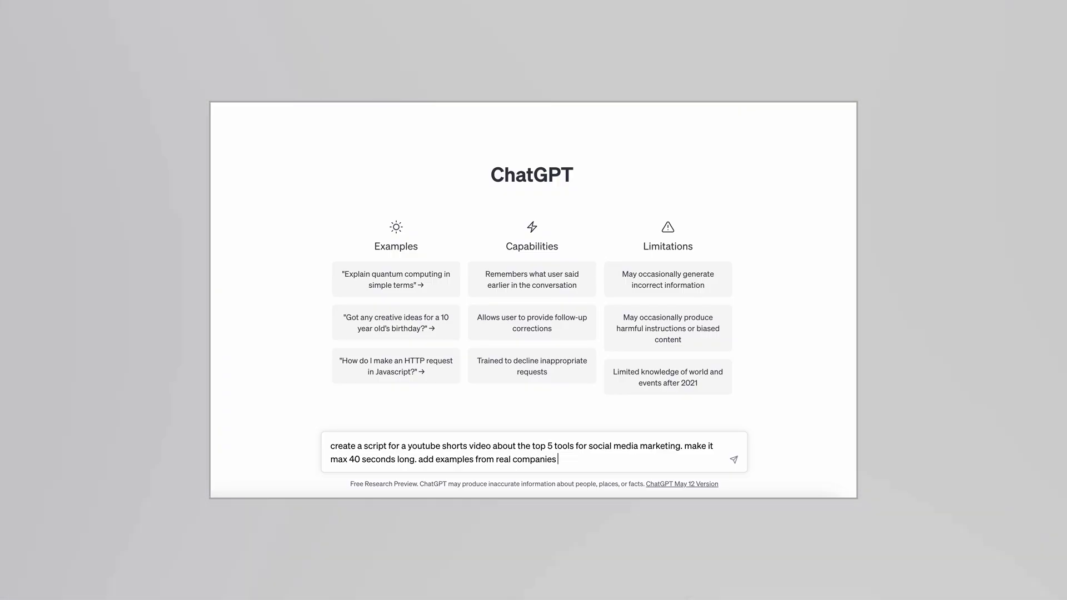
Send the prompt for a 40-second Shorts script on the top 5 social media marketing tools
{"action": "key", "text": "Return"}
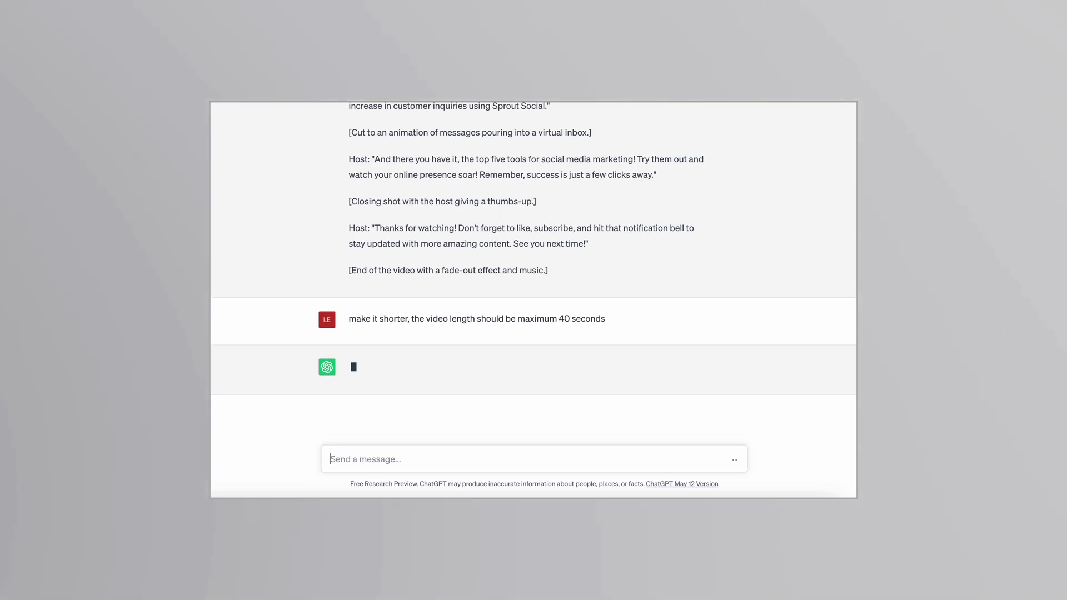